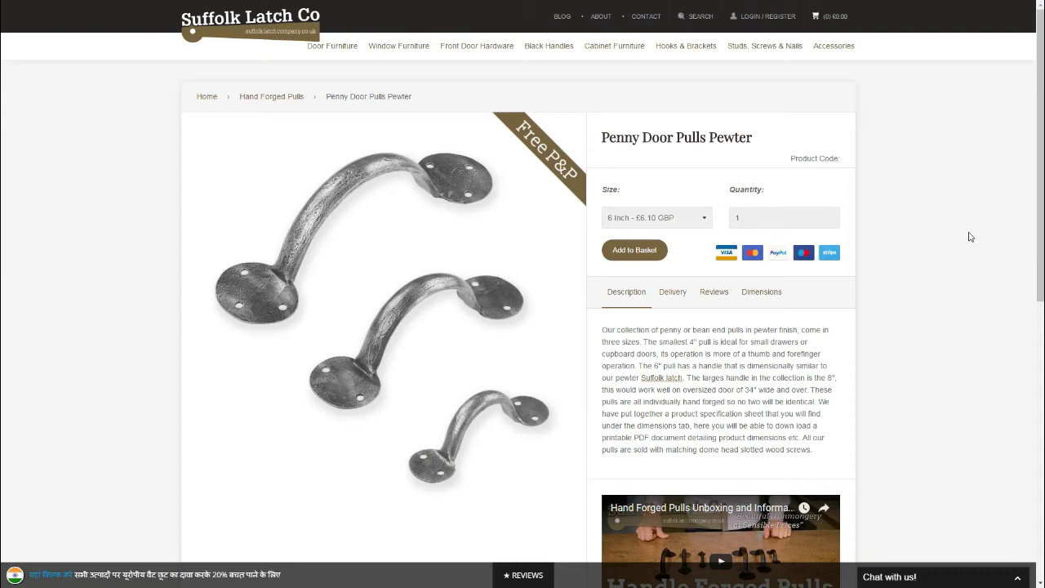
# Scroll the Penny Door Pulls Pewter product page down and back up to its product tabs.
pyautogui.scroll(-3, 958, 269)
pyautogui.scroll(3, 947, 290)
pyautogui.click(671, 294)
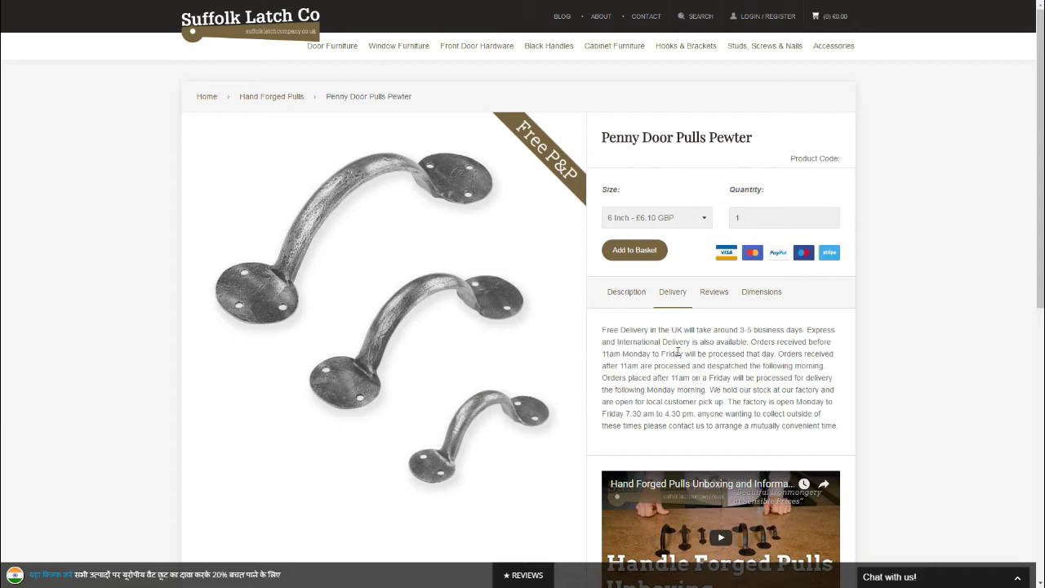
pyautogui.click(935, 327)
pyautogui.click(742, 401)
# On the Edit Sales Trigger page, keep Guarantee as the chosen trigger type.
pyautogui.click(743, 381)
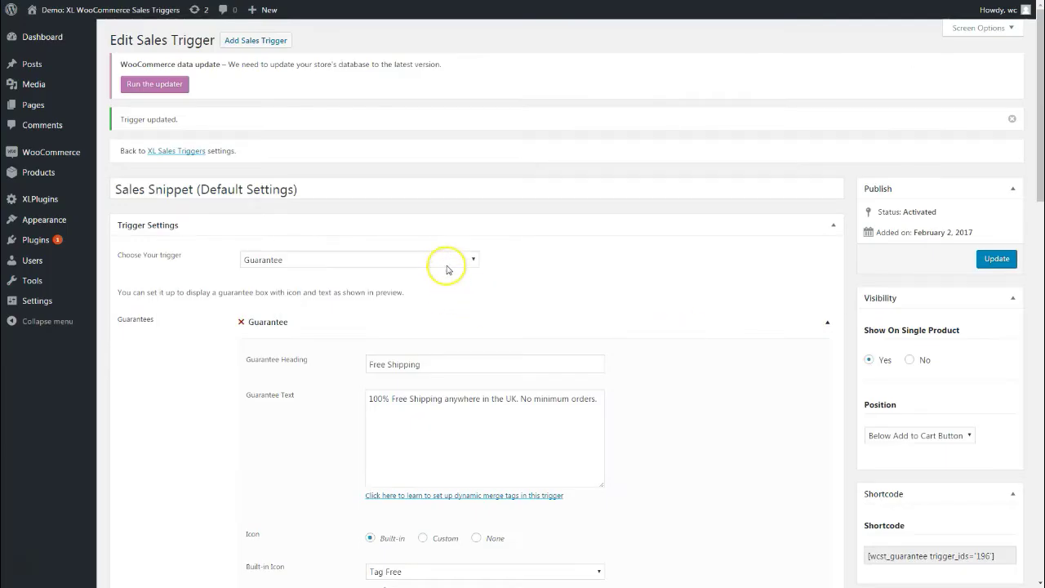
pyautogui.click(446, 266)
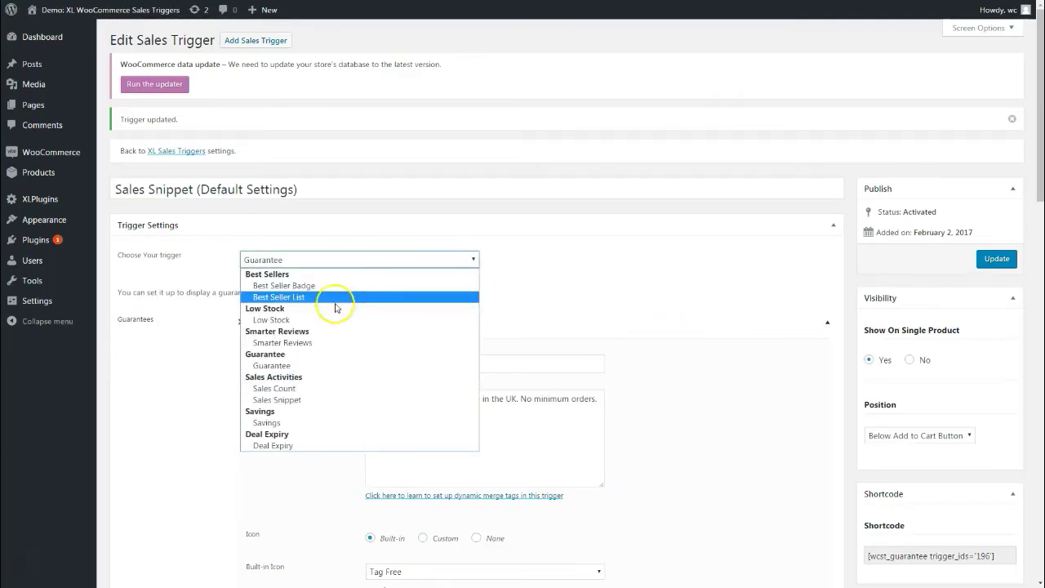
pyautogui.click(600, 251)
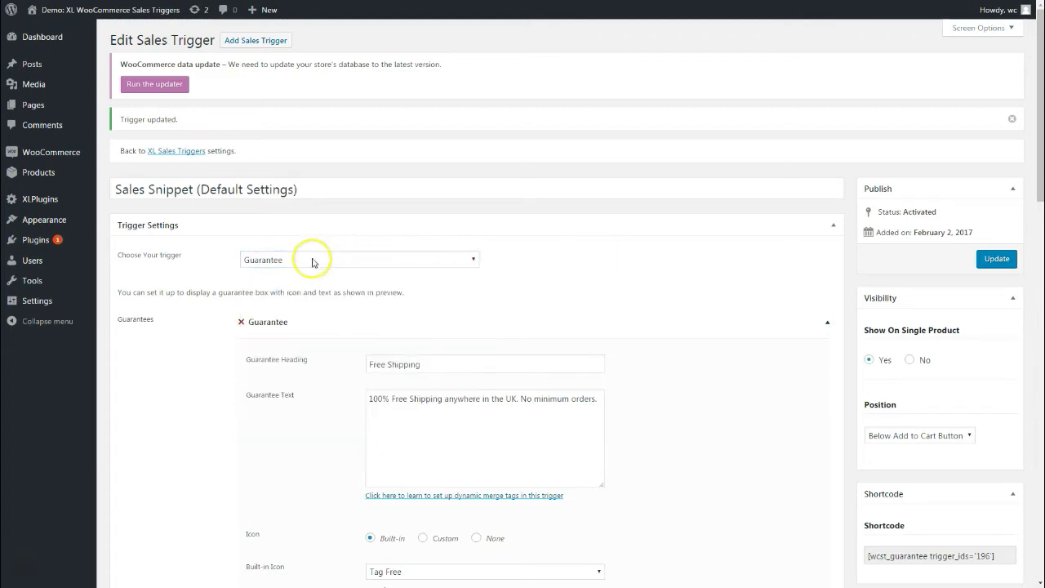
# Scroll through the Guarantee settings to the Free Shipping and Fast Shipping guarantee blocks.
pyautogui.scroll(-2, 509, 273)
pyautogui.scroll(2, 518, 281)
pyautogui.scroll(-3, 518, 279)
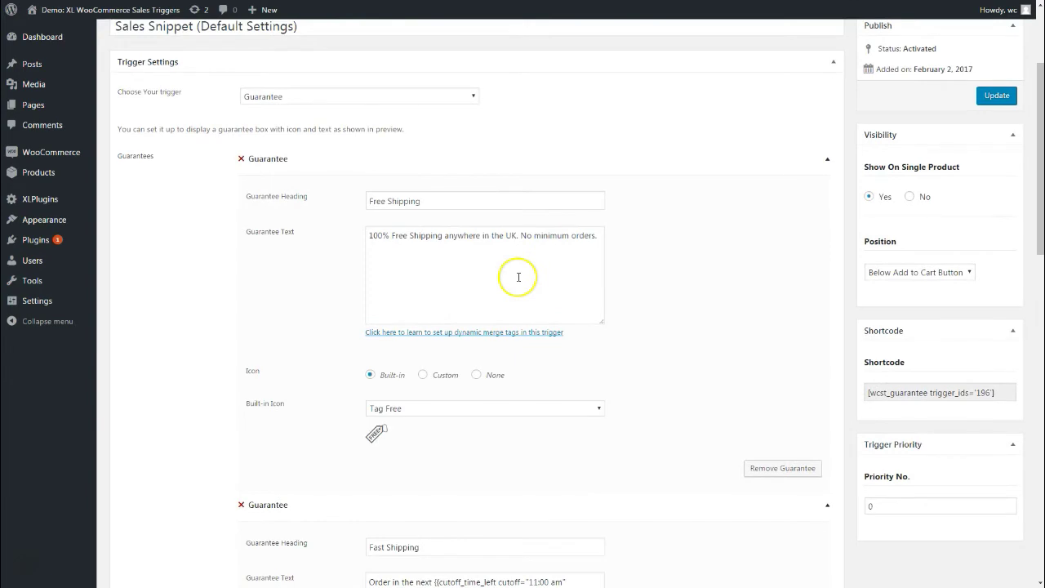
pyautogui.scroll(2, 516, 280)
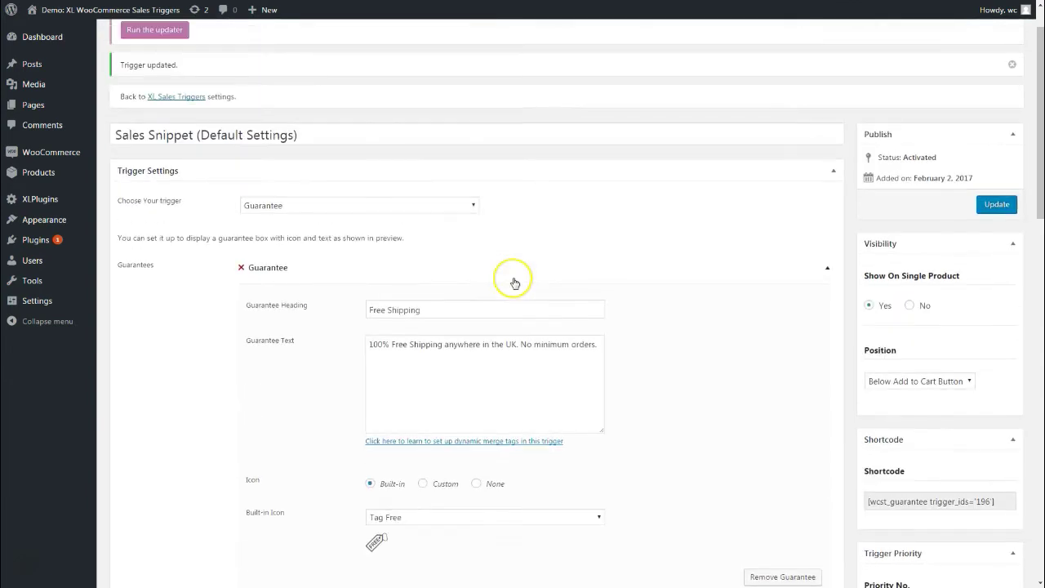
pyautogui.scroll(-2, 516, 286)
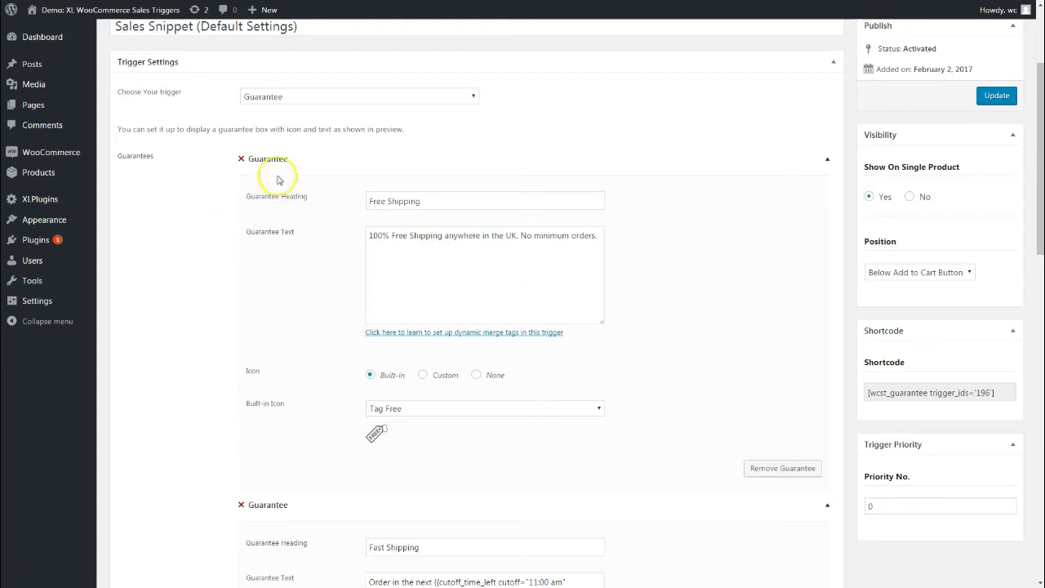
pyautogui.scroll(-5, 328, 391)
pyautogui.scroll(5, 318, 396)
pyautogui.scroll(3, 421, 339)
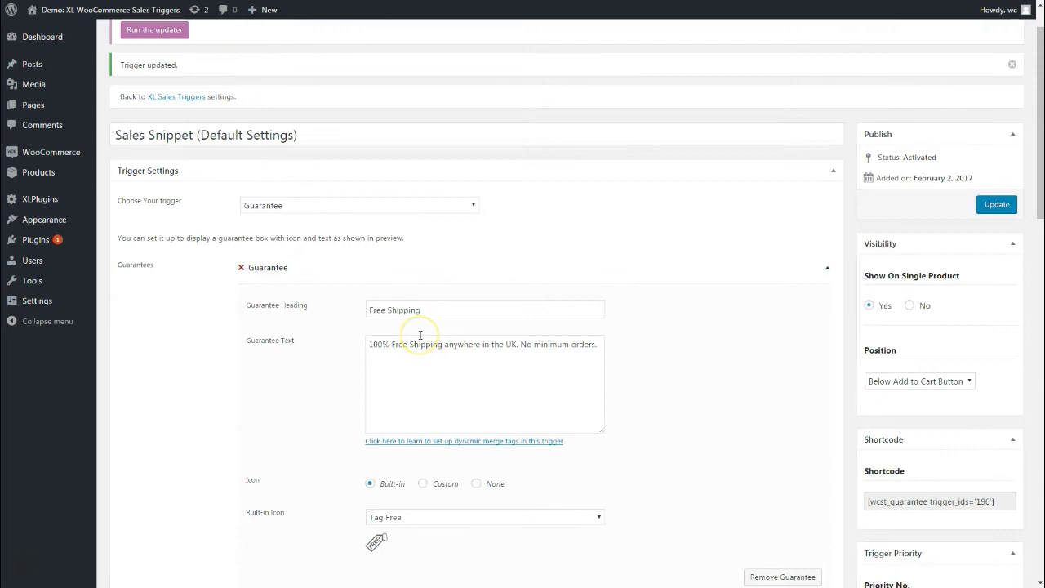
pyautogui.scroll(-2, 425, 268)
pyautogui.click(421, 256)
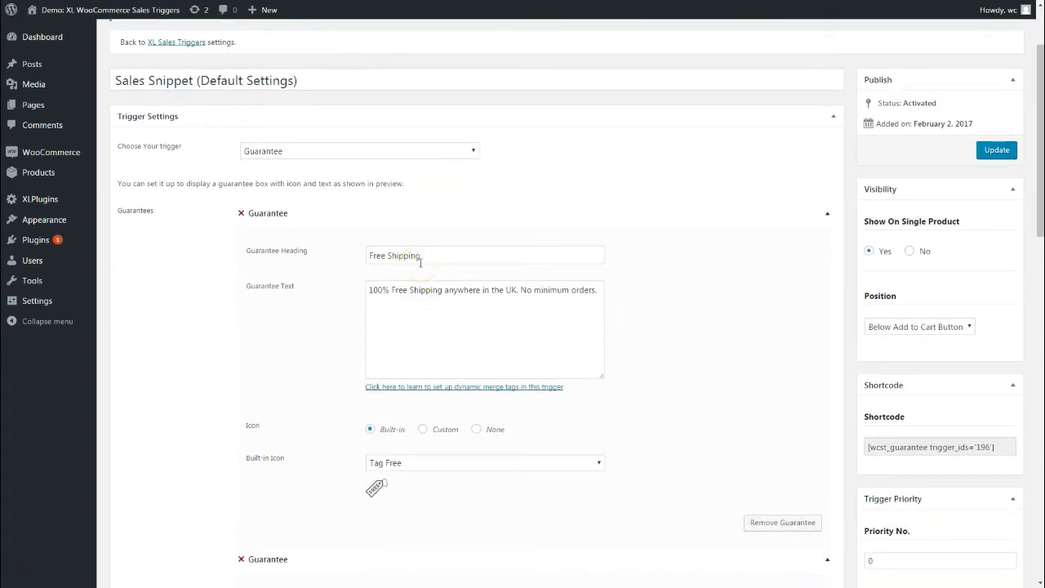
pyautogui.click(413, 251)
pyautogui.click(505, 326)
pyautogui.click(503, 308)
pyautogui.moveTo(503, 308); pyautogui.dragTo(655, 383)
pyautogui.scroll(-1, 416, 437)
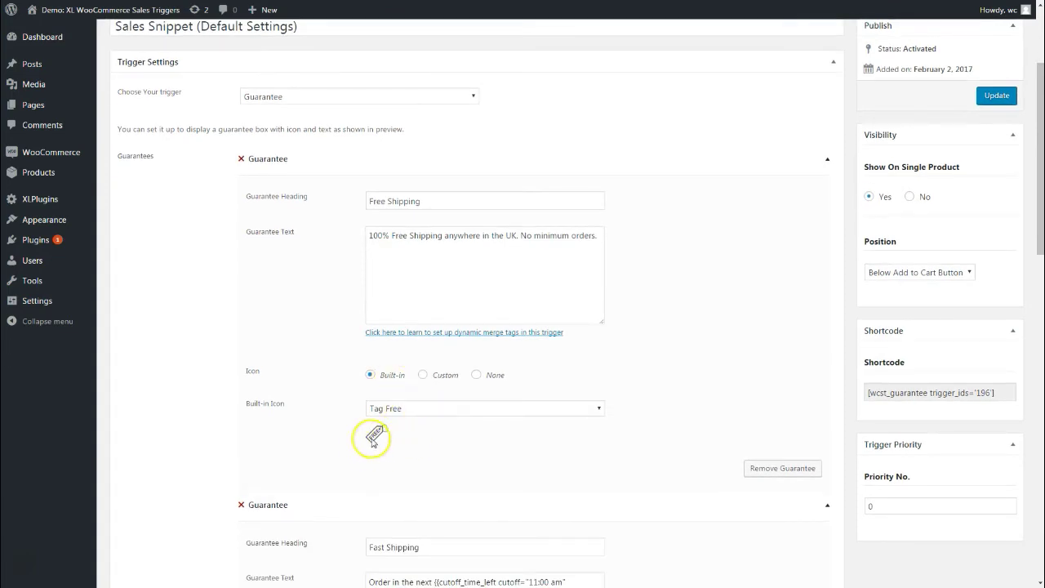
pyautogui.click(407, 411)
pyautogui.click(408, 409)
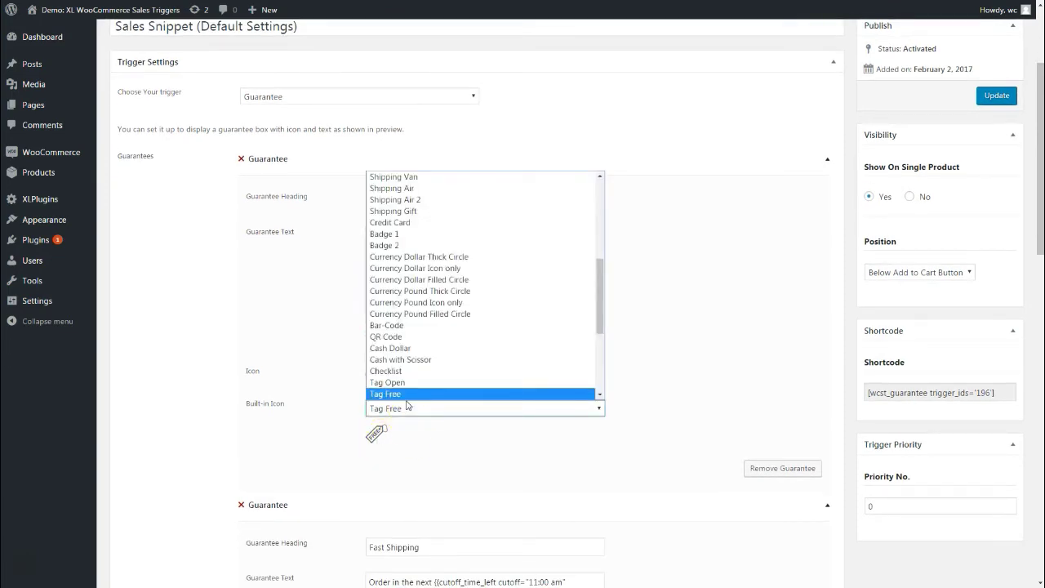
pyautogui.click(407, 406)
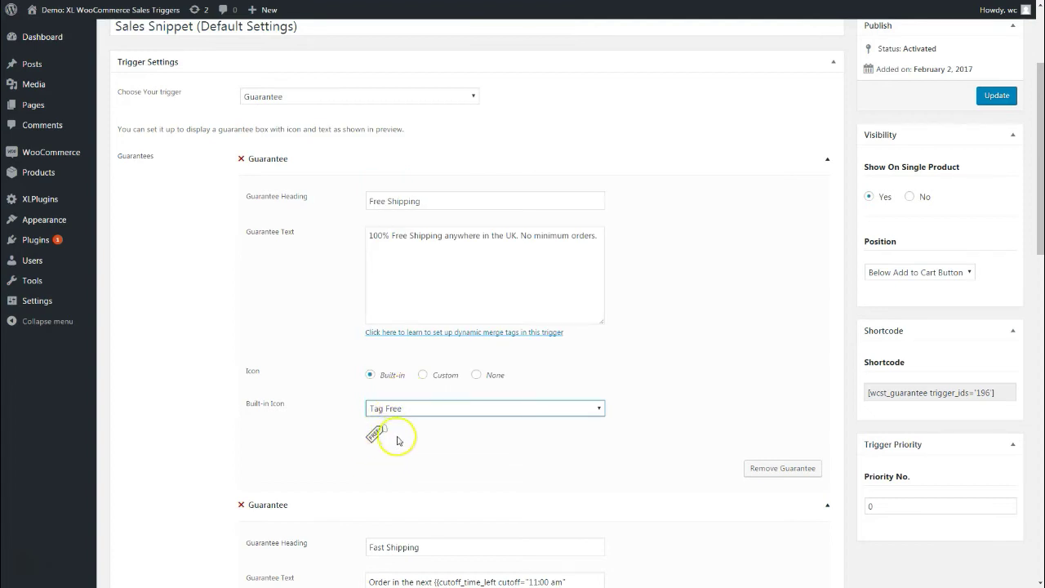
pyautogui.scroll(-2, 399, 439)
pyautogui.scroll(2, 424, 360)
pyautogui.scroll(-4, 430, 389)
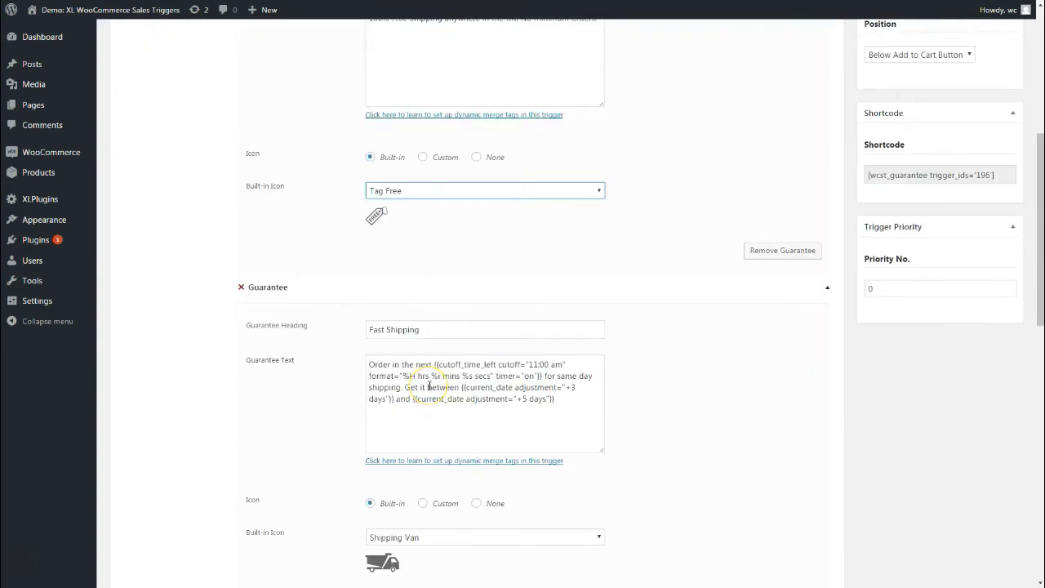
pyautogui.doubleClick(404, 329)
pyautogui.click(488, 330)
pyautogui.click(641, 354)
pyautogui.scroll(-1, 553, 362)
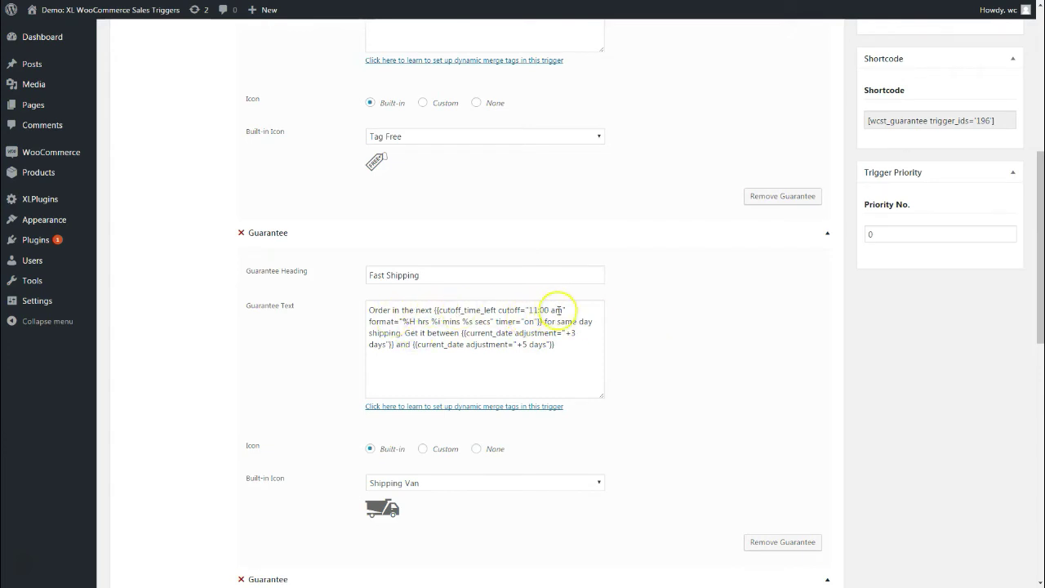
pyautogui.click(491, 408)
# Highlight the delivery-date merge tag example and its +4 days adjustment value.
pyautogui.scroll(-2, 479, 275)
pyautogui.scroll(2, 486, 311)
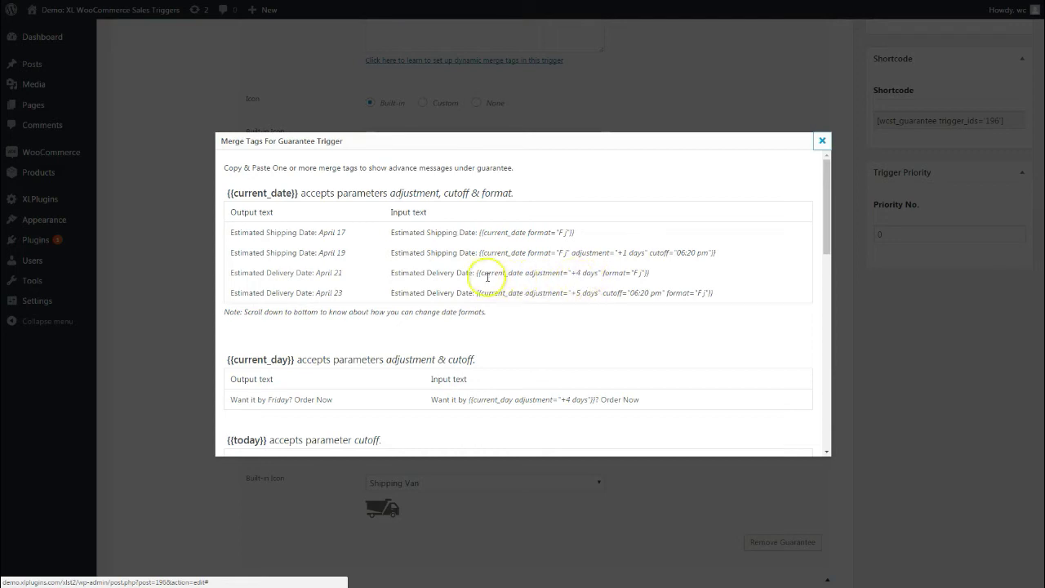
pyautogui.moveTo(476, 273); pyautogui.dragTo(645, 274)
pyautogui.click(626, 275)
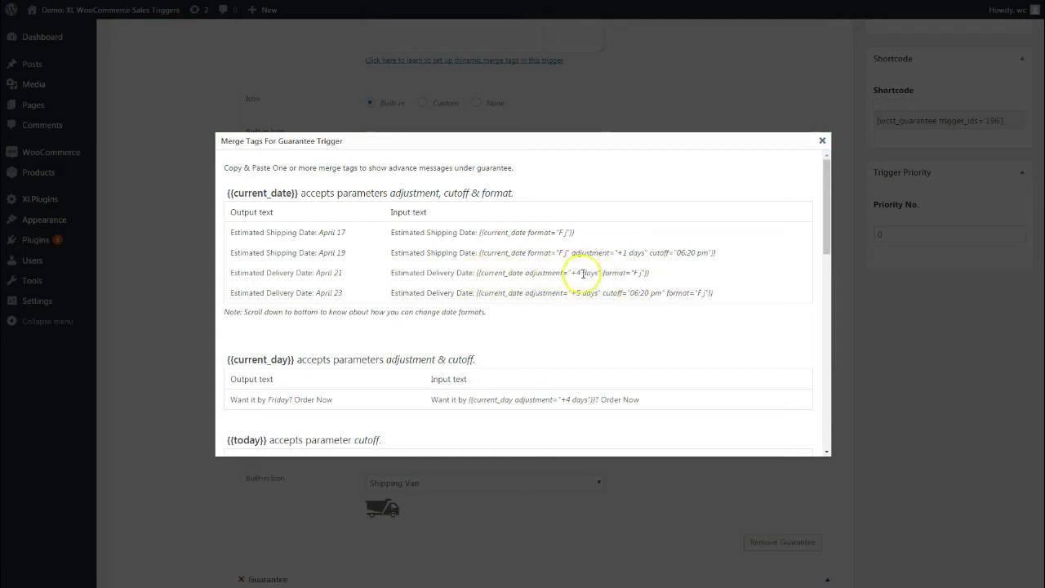
pyautogui.doubleClick(578, 272)
pyautogui.click(634, 290)
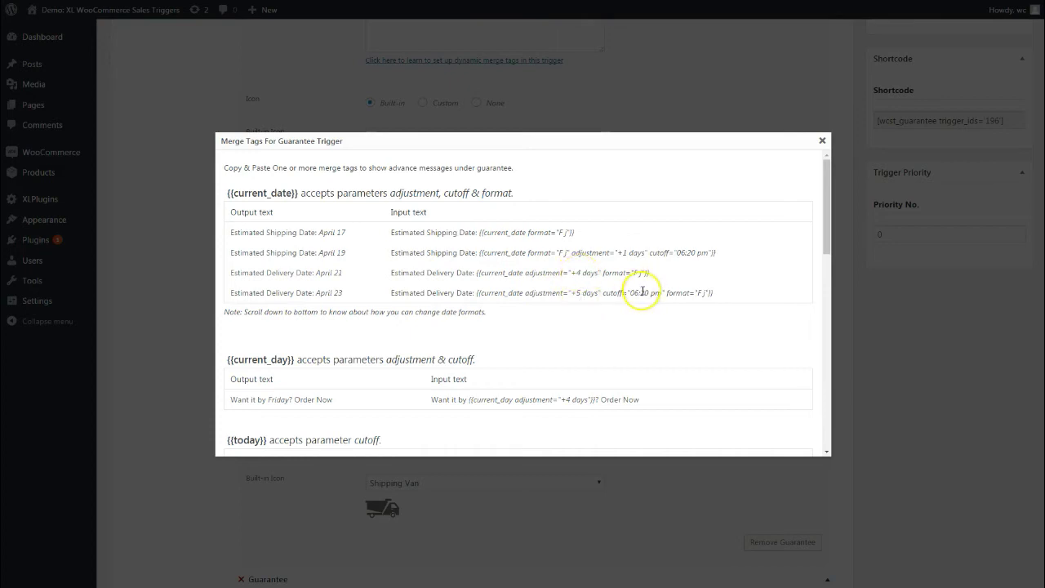
# Highlight the 06:20 pm cutoff's hour and minutes and the +5 days adjustment.
pyautogui.doubleClick(636, 292)
pyautogui.moveTo(636, 293); pyautogui.dragTo(646, 292)
pyautogui.moveTo(640, 293)
pyautogui.mouseDown()
pyautogui.moveTo(658, 291)
pyautogui.moveTo(646, 292)
pyautogui.mouseUp()
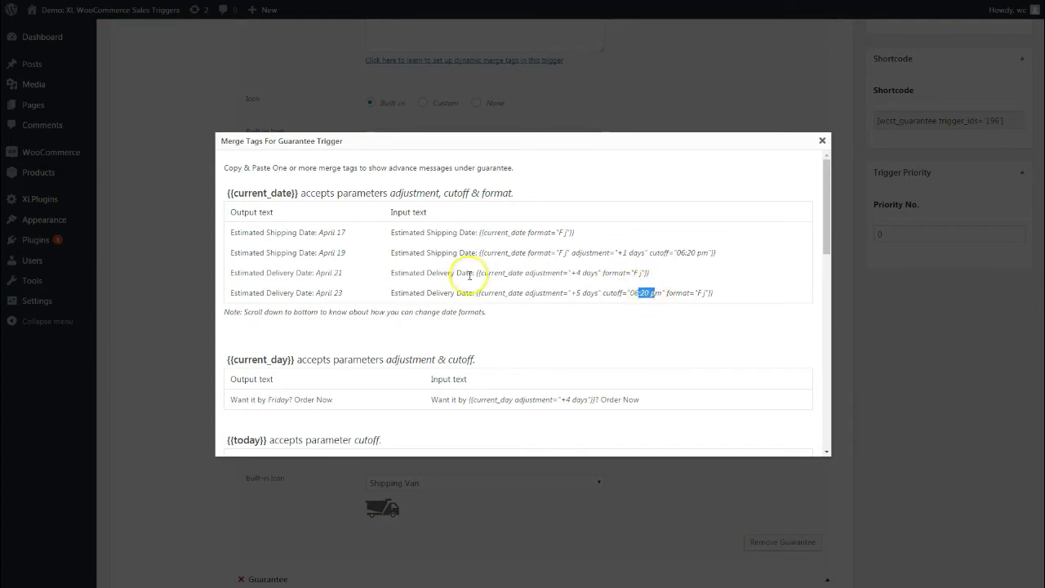
pyautogui.click(541, 292)
pyautogui.moveTo(570, 292); pyautogui.dragTo(607, 294)
pyautogui.click(606, 295)
pyautogui.click(609, 295)
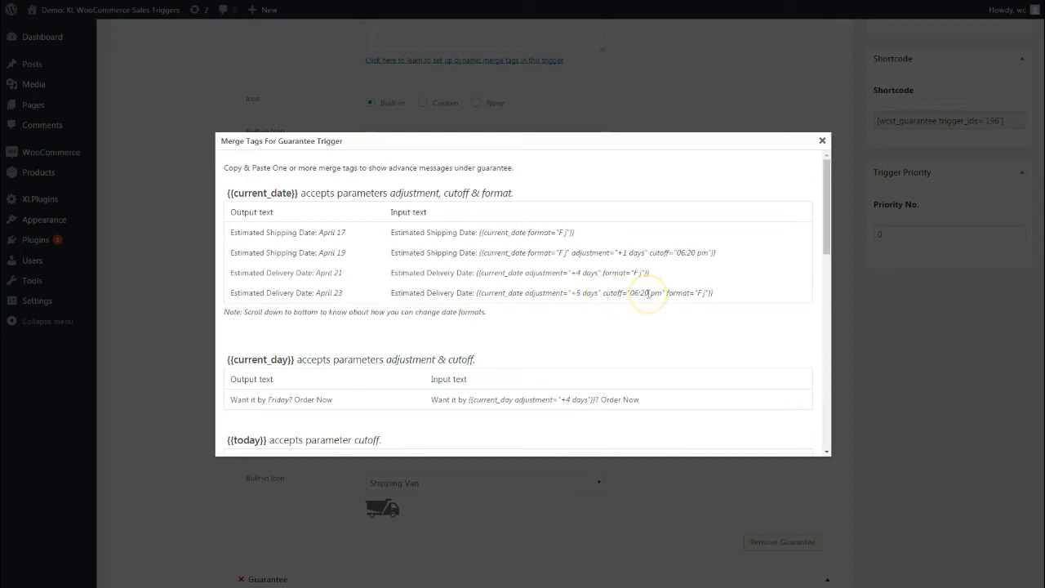
pyautogui.click(562, 294)
pyautogui.click(635, 284)
pyautogui.click(591, 296)
pyautogui.click(590, 253)
# Look over the 07:00 pm countdown examples and select the full countdown-and-delivery-date row.
pyautogui.scroll(-4, 629, 344)
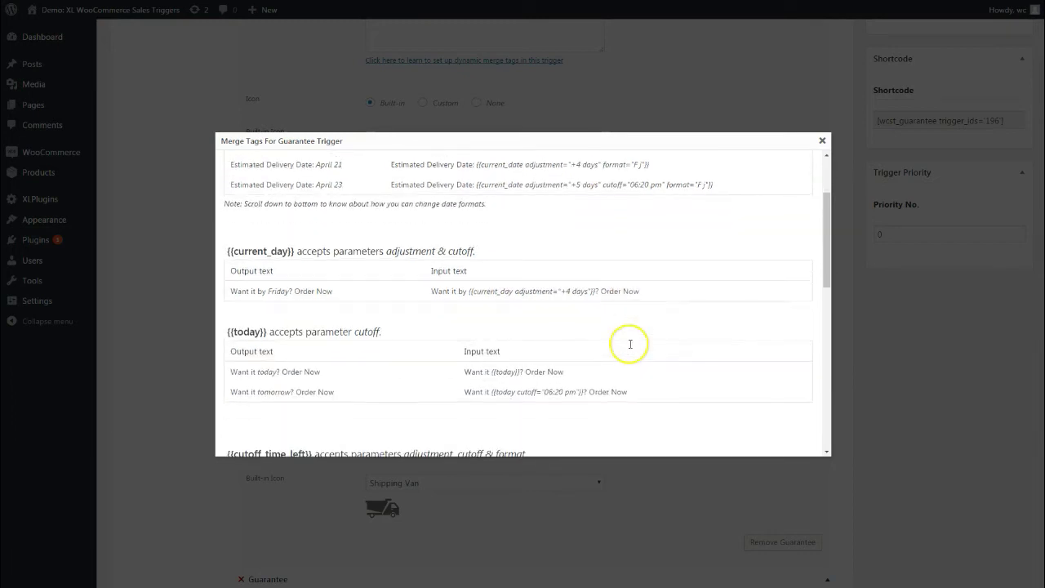
pyautogui.scroll(-2, 548, 304)
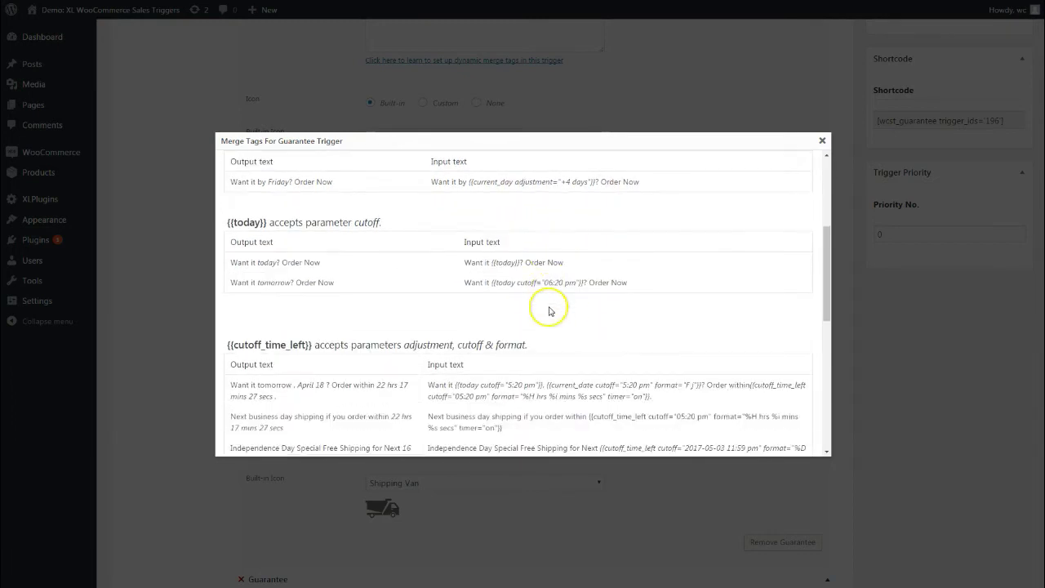
pyautogui.scroll(-5, 517, 342)
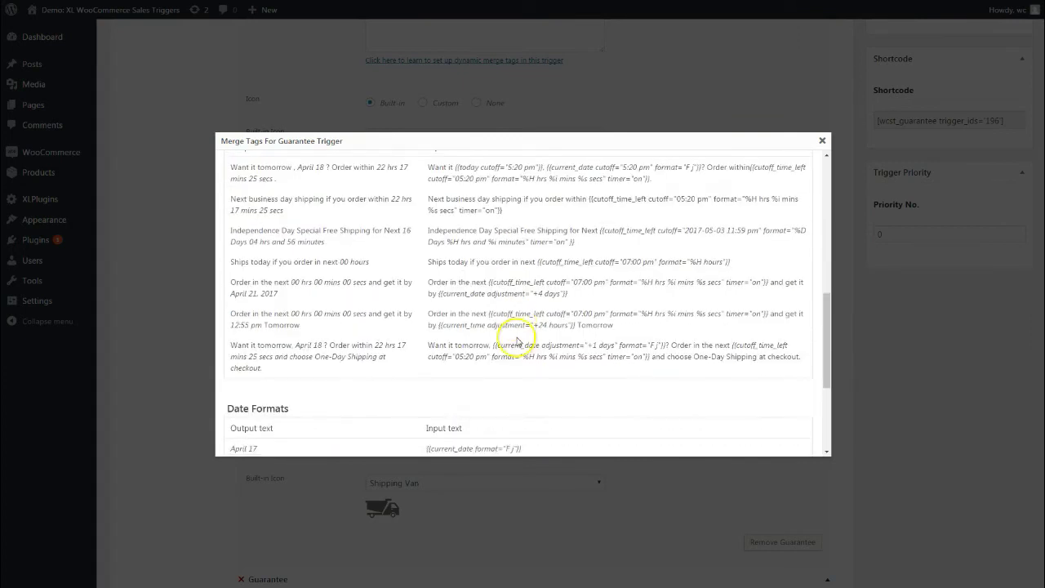
pyautogui.scroll(1, 517, 342)
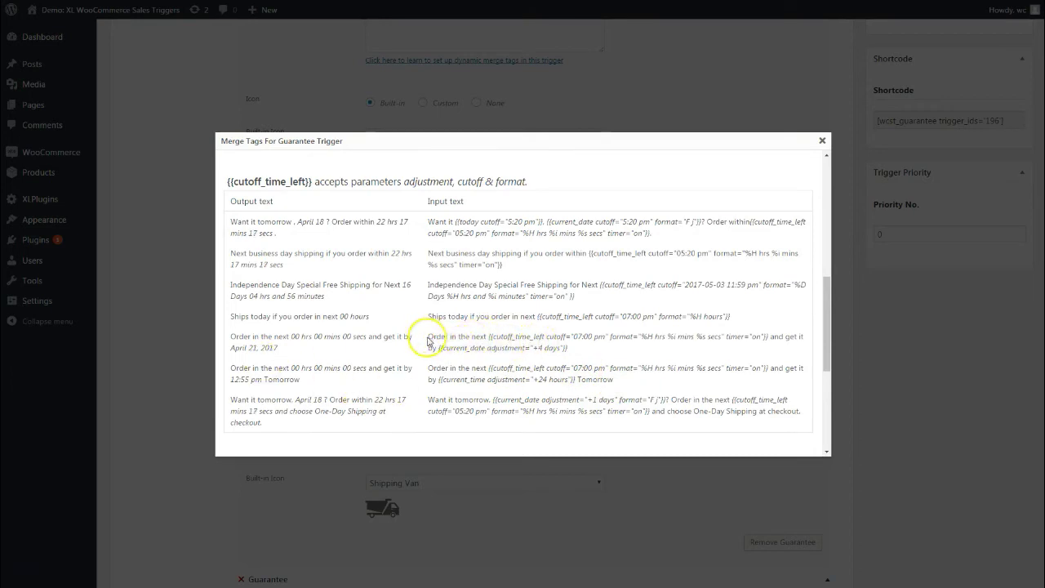
pyautogui.moveTo(428, 336); pyautogui.dragTo(602, 348)
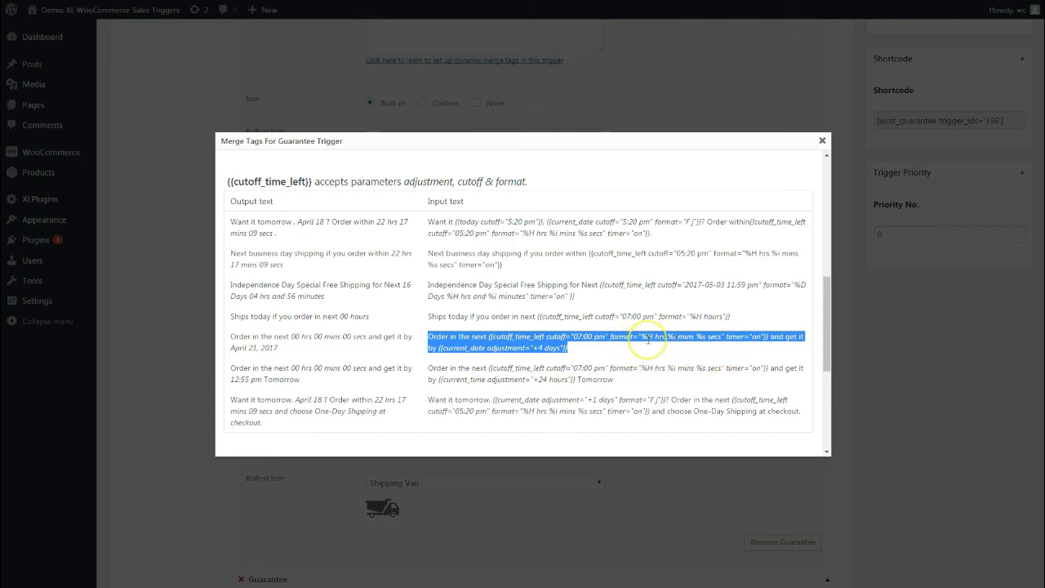
pyautogui.click(588, 337)
pyautogui.click(589, 337)
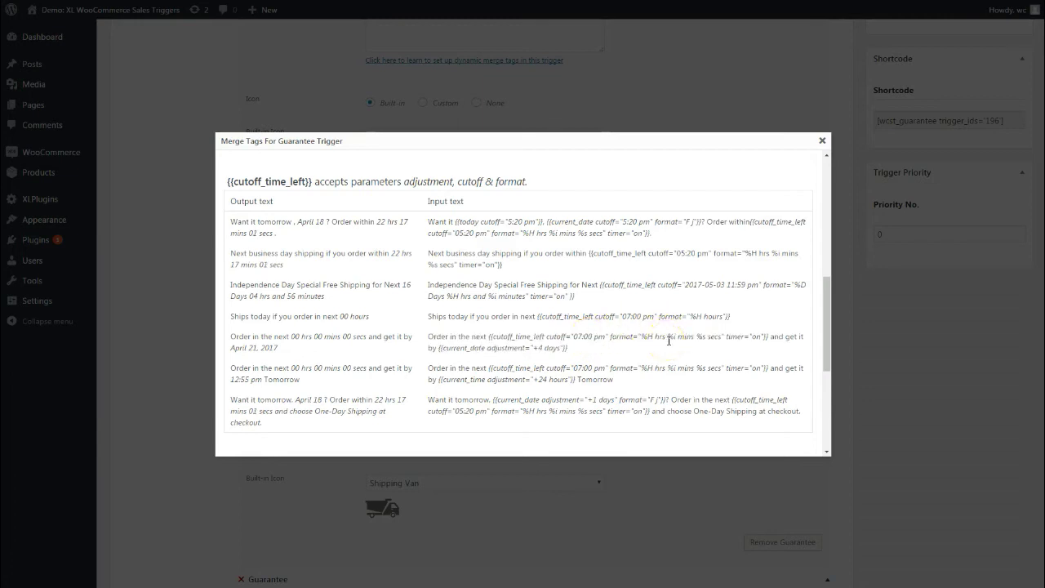
pyautogui.click(756, 360)
pyautogui.tripleClick(652, 341)
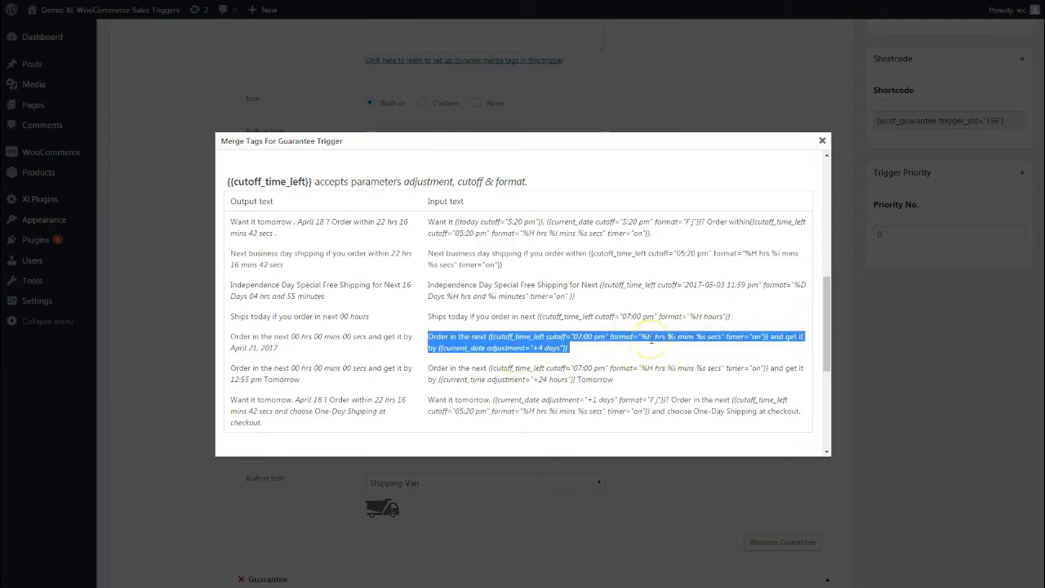
# Edit the Fast Shipping guarantee text at its 11:00 am cutoff with countdown merge tags.
pyautogui.click(821, 140)
pyautogui.tripleClick(451, 361)
pyautogui.click(708, 346)
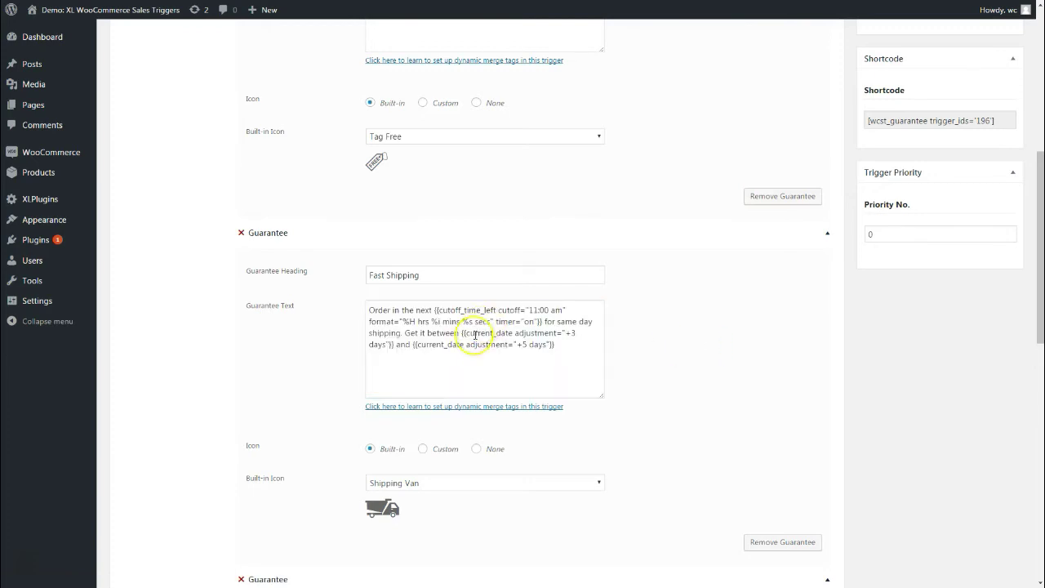
pyautogui.scroll(-1, 479, 356)
pyautogui.scroll(1, 479, 357)
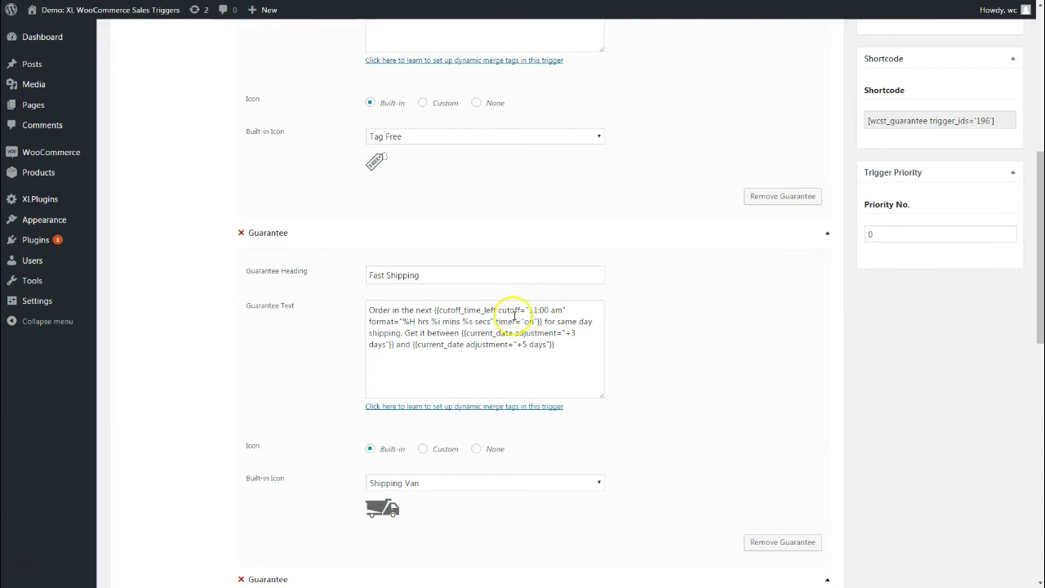
pyautogui.click(536, 311)
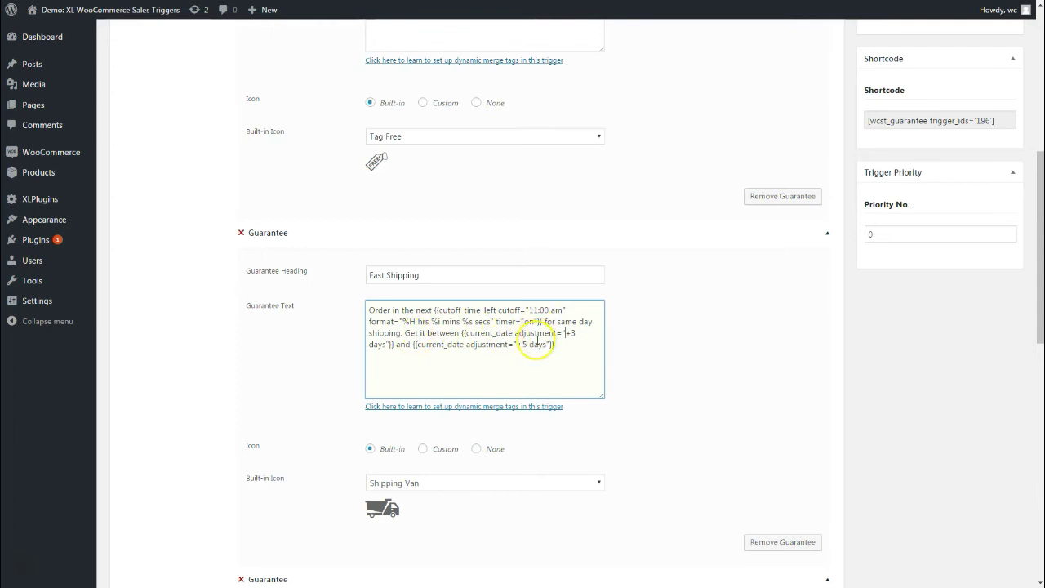
pyautogui.click(626, 345)
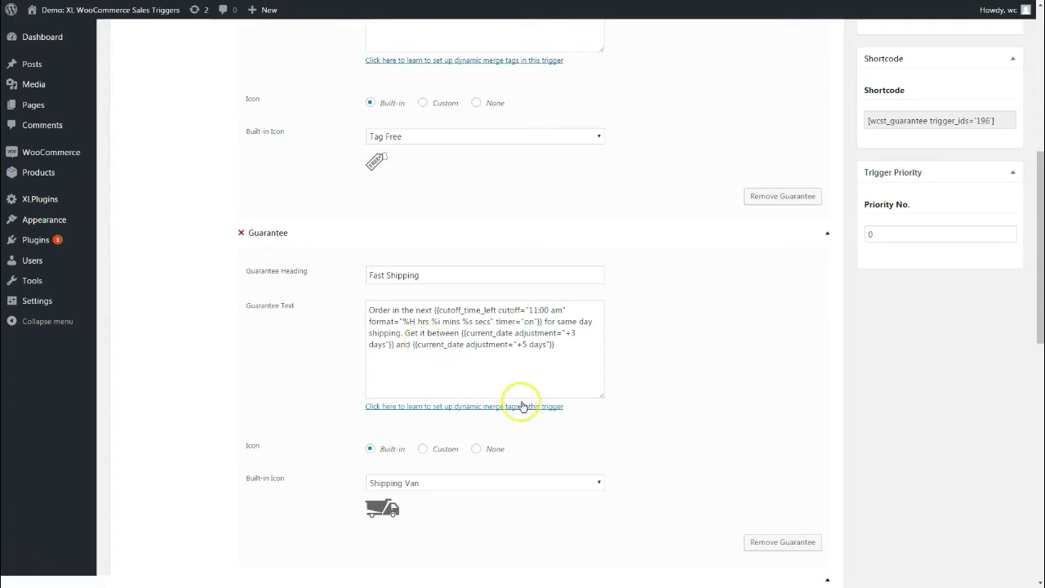
# Set Shipping Van as the Fast Shipping built-in icon.
pyautogui.scroll(-1, 618, 397)
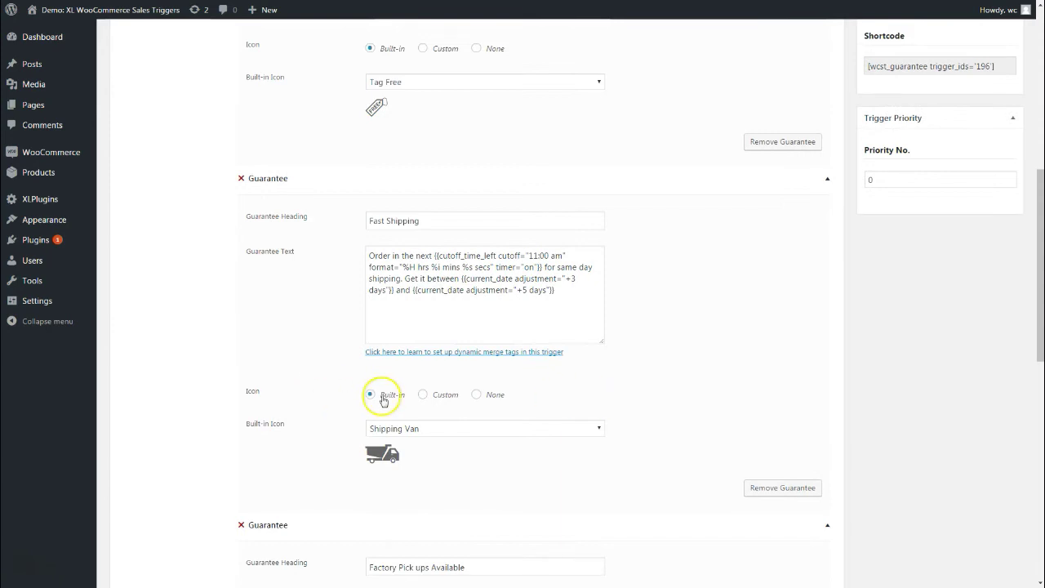
pyautogui.click(411, 428)
pyautogui.click(413, 431)
pyautogui.click(414, 428)
pyautogui.click(422, 420)
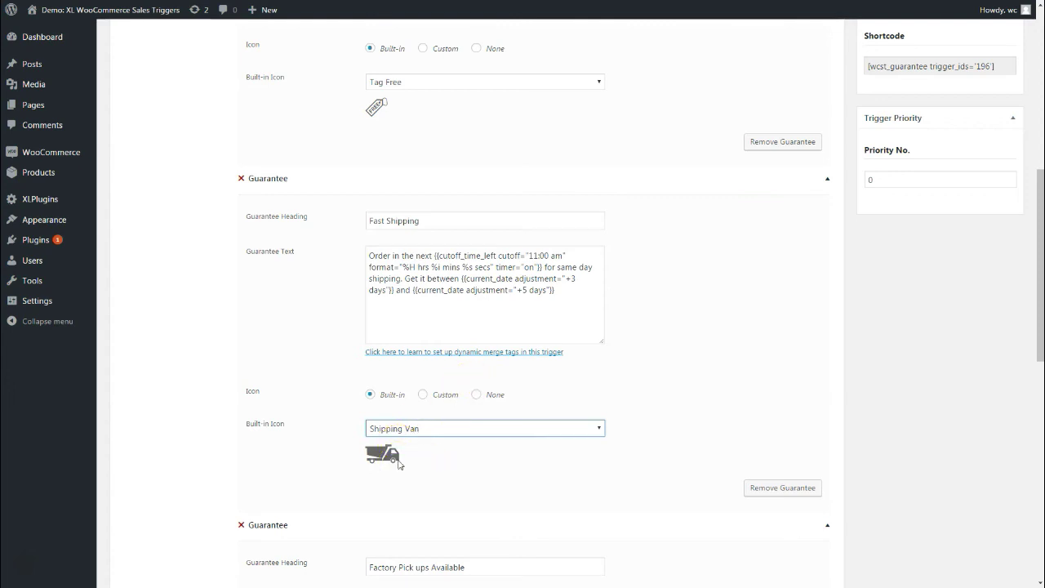
pyautogui.scroll(-3, 401, 465)
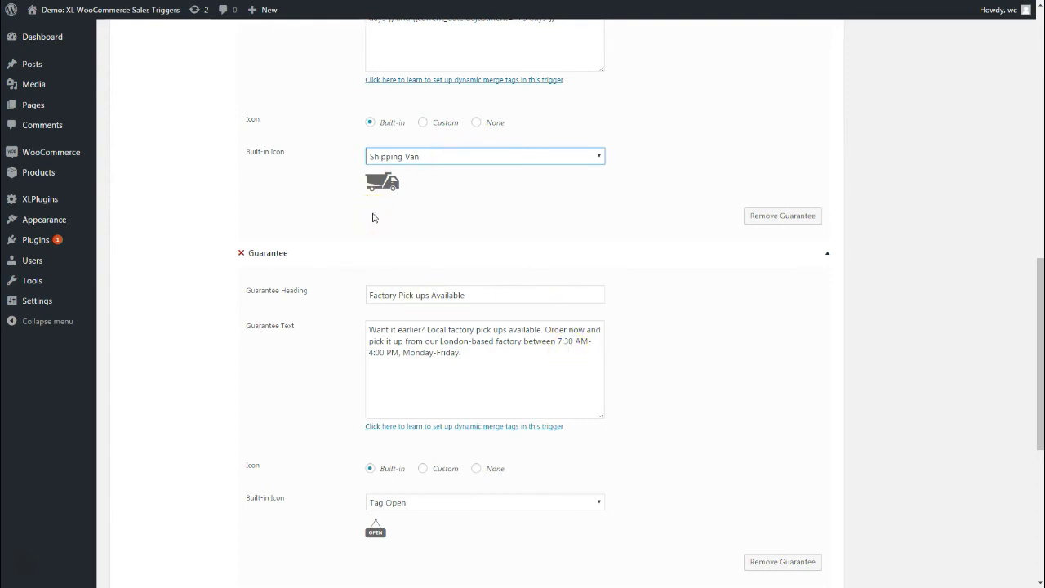
# Check the Factory Pick ups text and keep Tag Open as its built-in icon.
pyautogui.scroll(2, 614, 354)
pyautogui.scroll(-2, 616, 354)
pyautogui.click(471, 354)
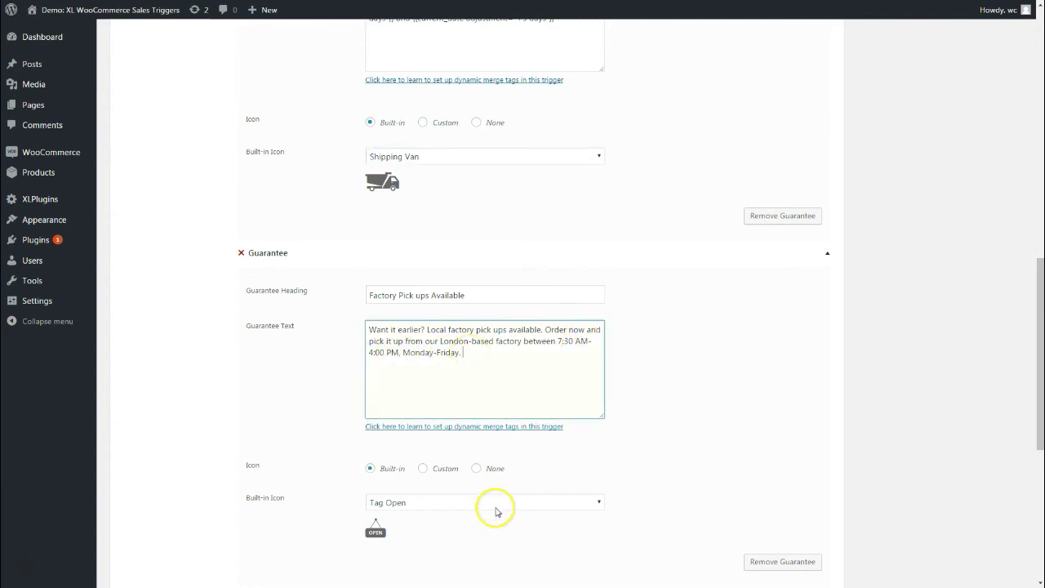
pyautogui.scroll(-1, 441, 490)
pyautogui.click(395, 450)
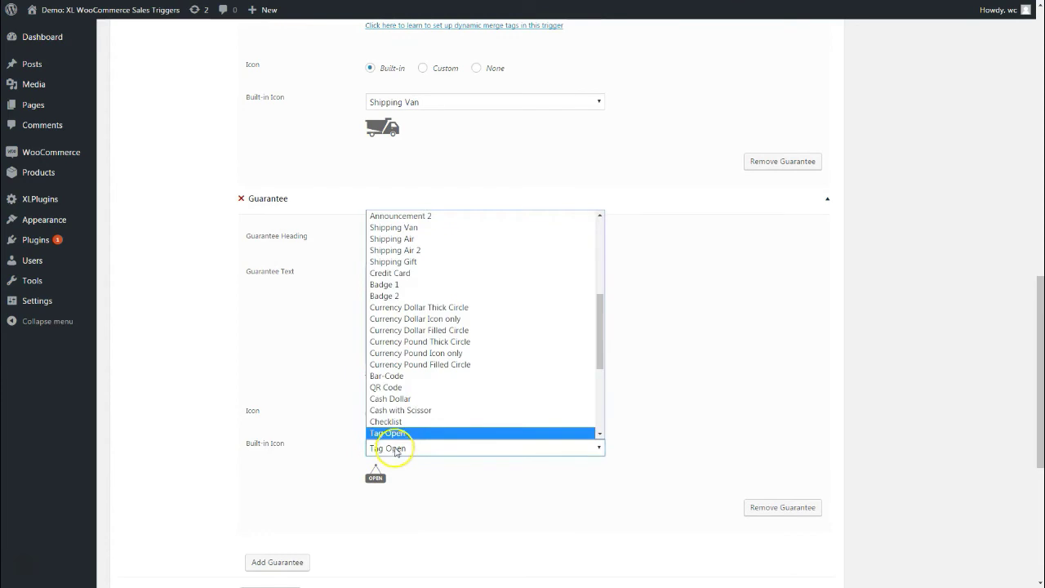
pyautogui.click(388, 434)
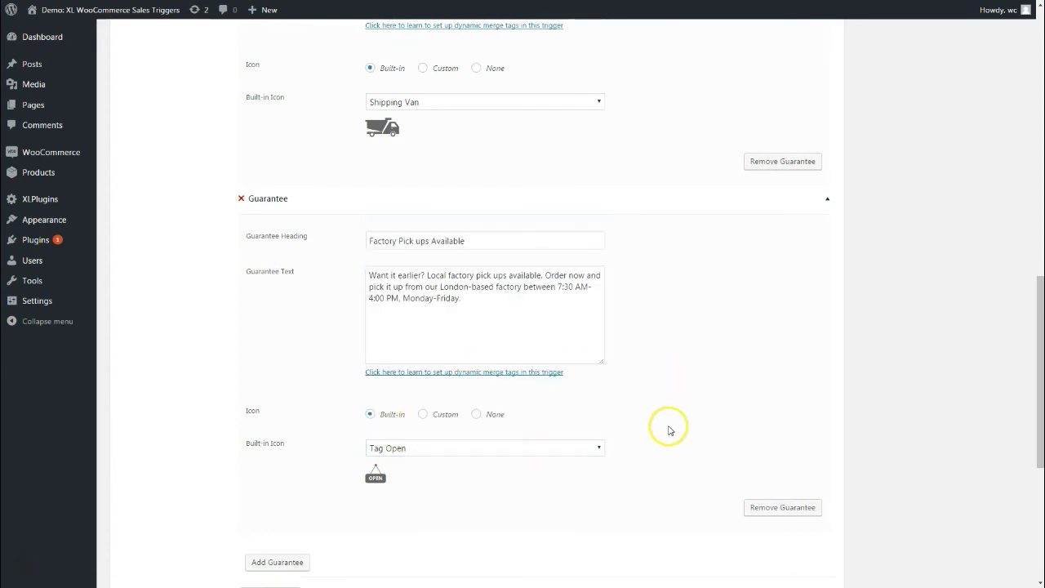
# Update the Guarantee trigger to save the changes.
pyautogui.scroll(-3, 675, 379)
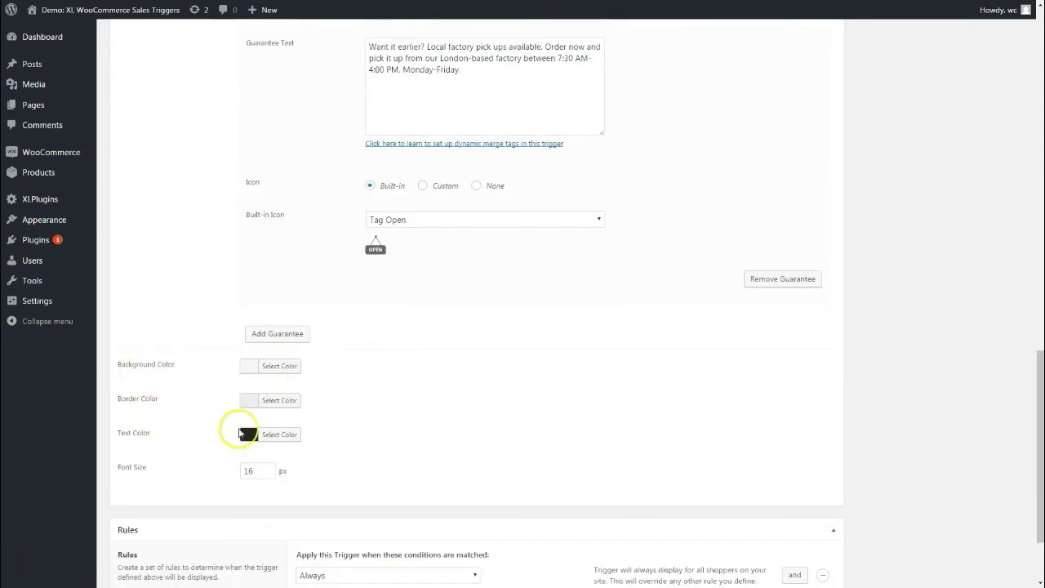
pyautogui.scroll(1, 552, 488)
pyautogui.scroll(10, 552, 487)
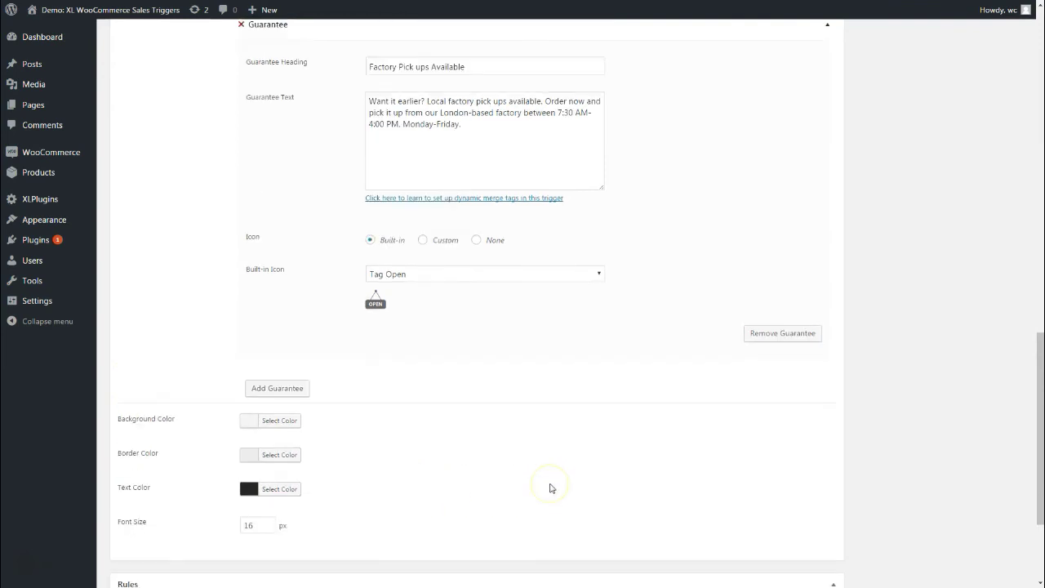
pyautogui.scroll(5, 486, 464)
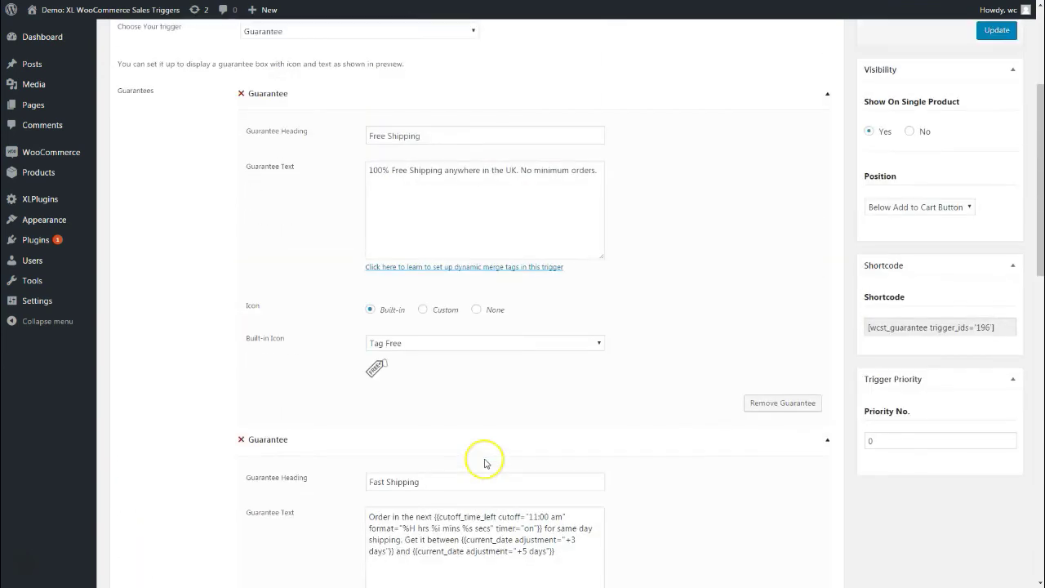
pyautogui.click(998, 249)
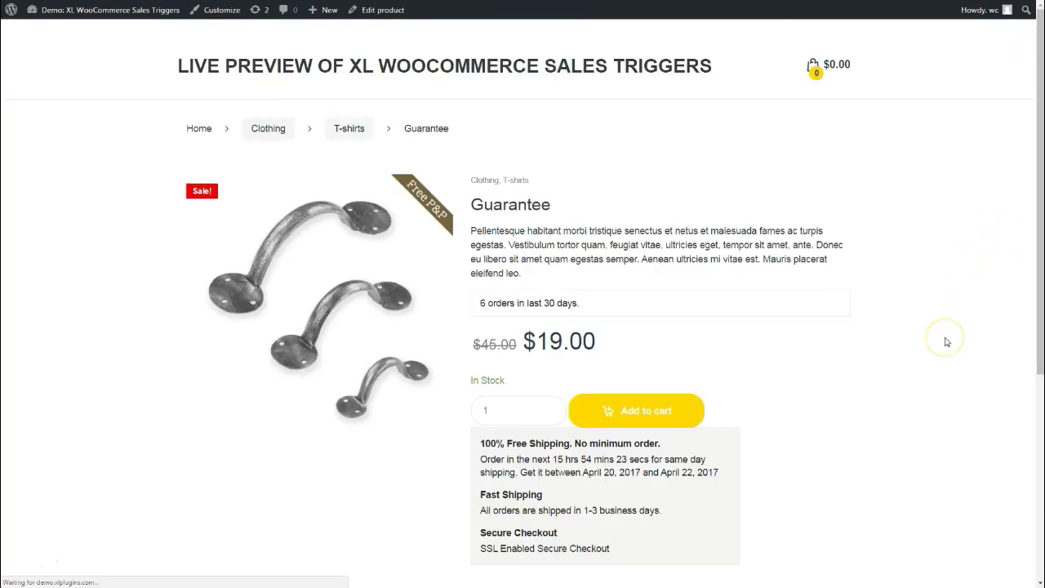
# Reload the Guarantee product page and view the three guarantees below Add to cart.
pyautogui.scroll(-2, 939, 343)
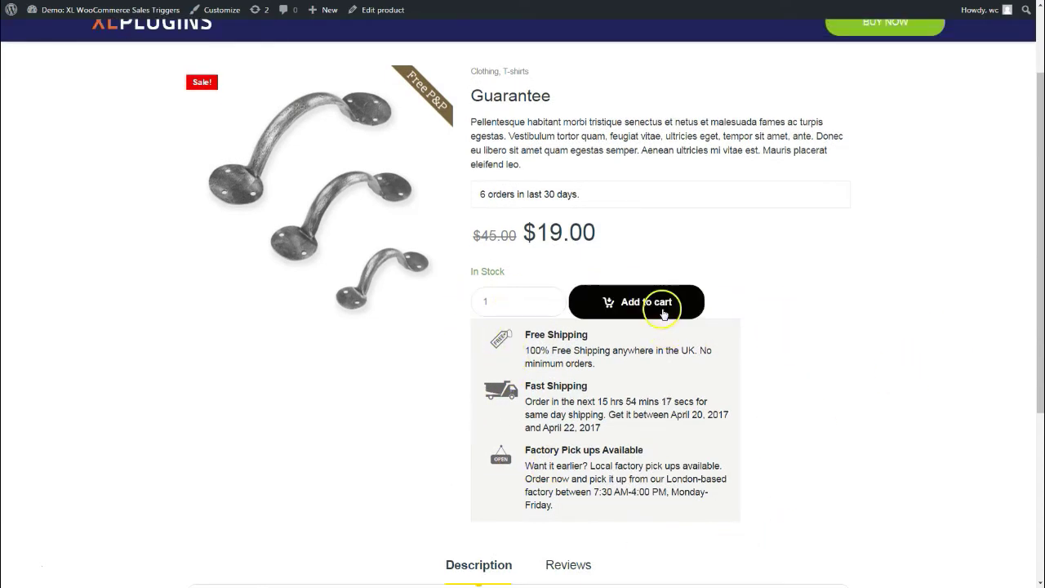
pyautogui.click(888, 241)
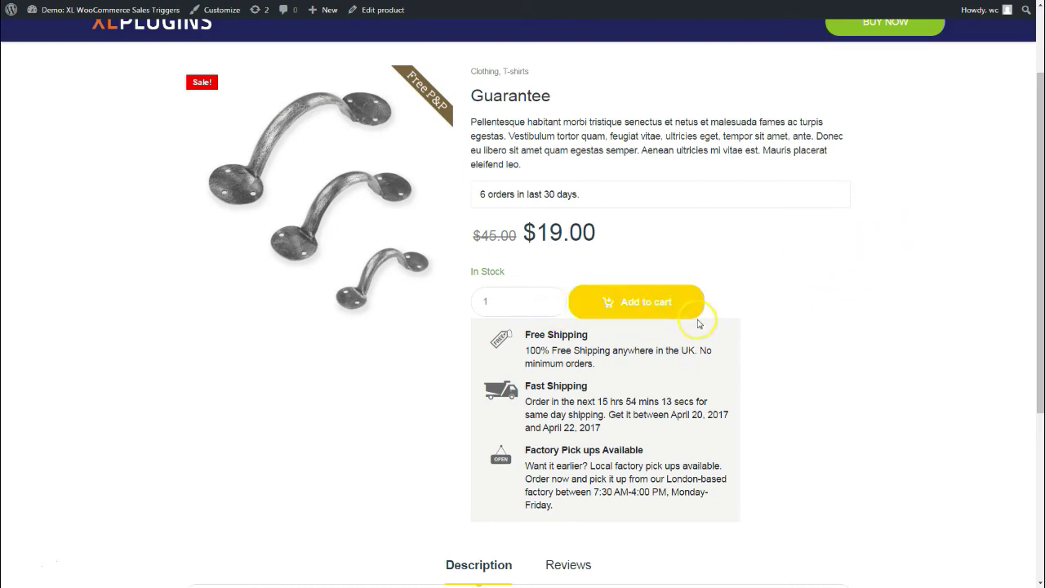
pyautogui.scroll(3, 697, 359)
pyautogui.click(699, 378)
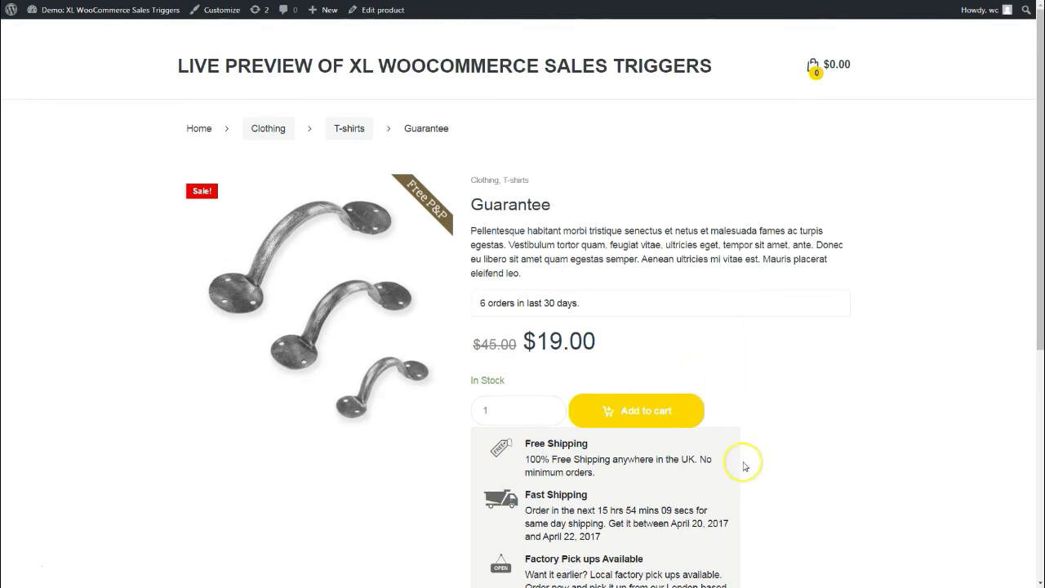
pyautogui.scroll(-1, 740, 464)
pyautogui.scroll(-2, 745, 466)
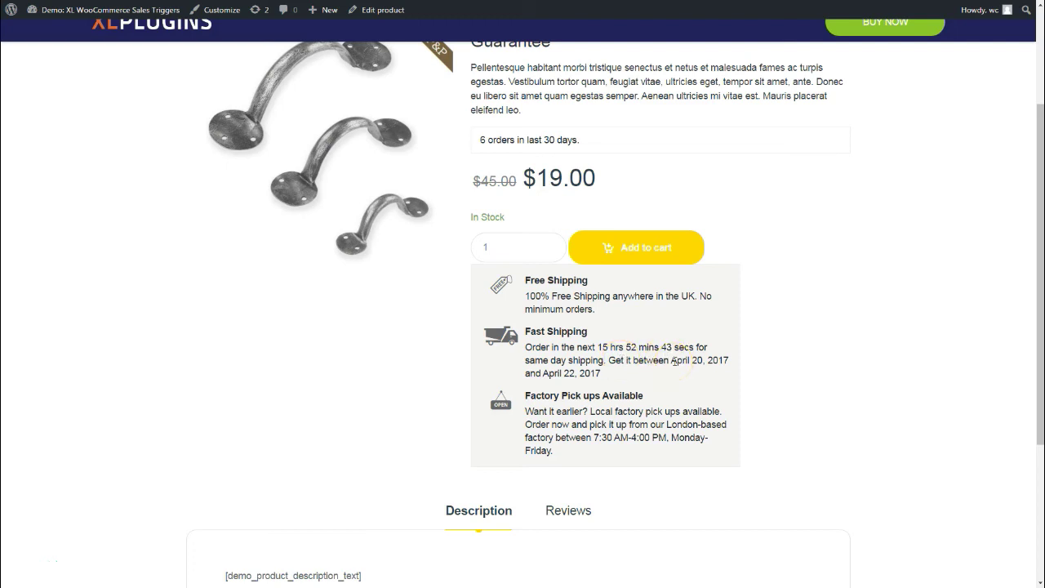
pyautogui.moveTo(674, 360); pyautogui.dragTo(727, 378)
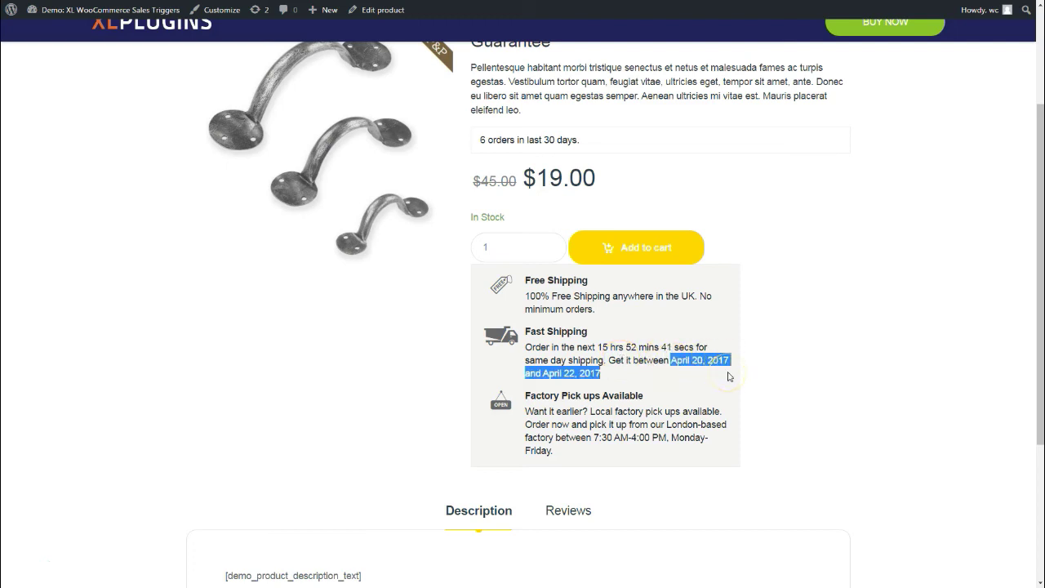
pyautogui.click(729, 376)
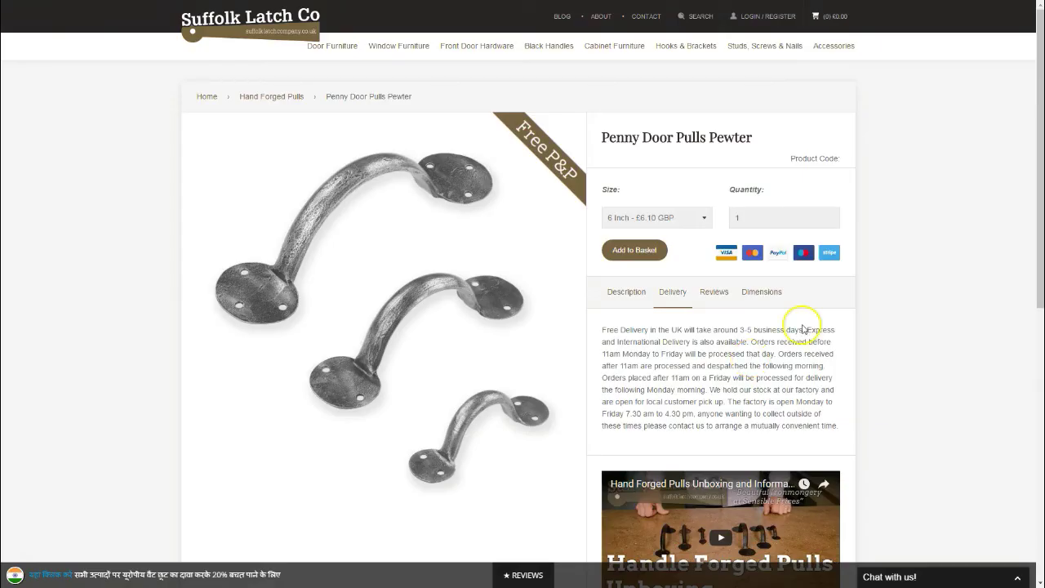
# Scroll down the Penny Door Pulls Pewter page to its delivery details.
pyautogui.scroll(-1, 788, 314)
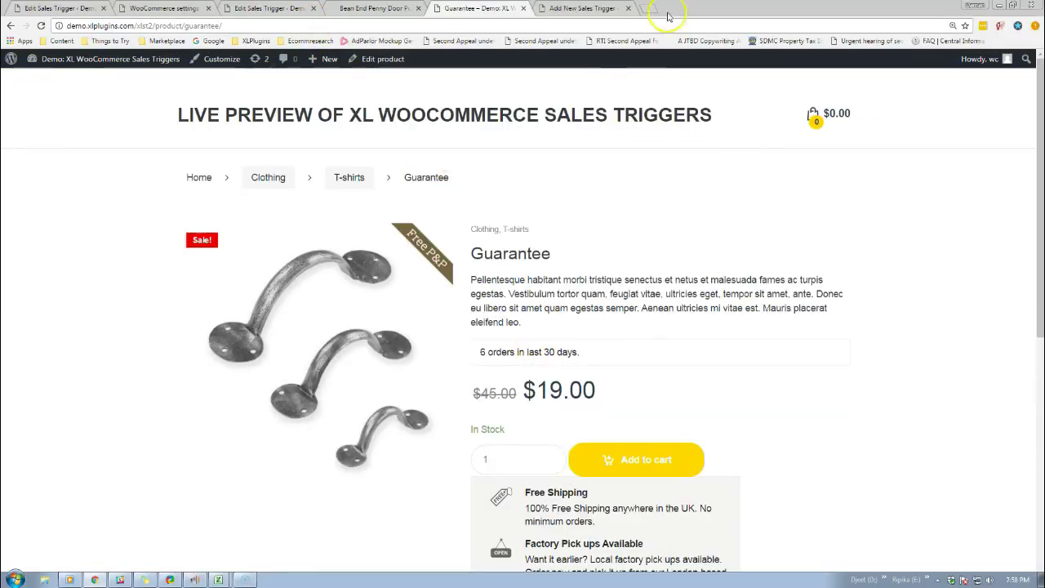
# Load xlplugins.com/woocommerce-sales-triggers in a fresh Chrome tab.
pyautogui.click(649, 9)
pyautogui.click(635, 40)
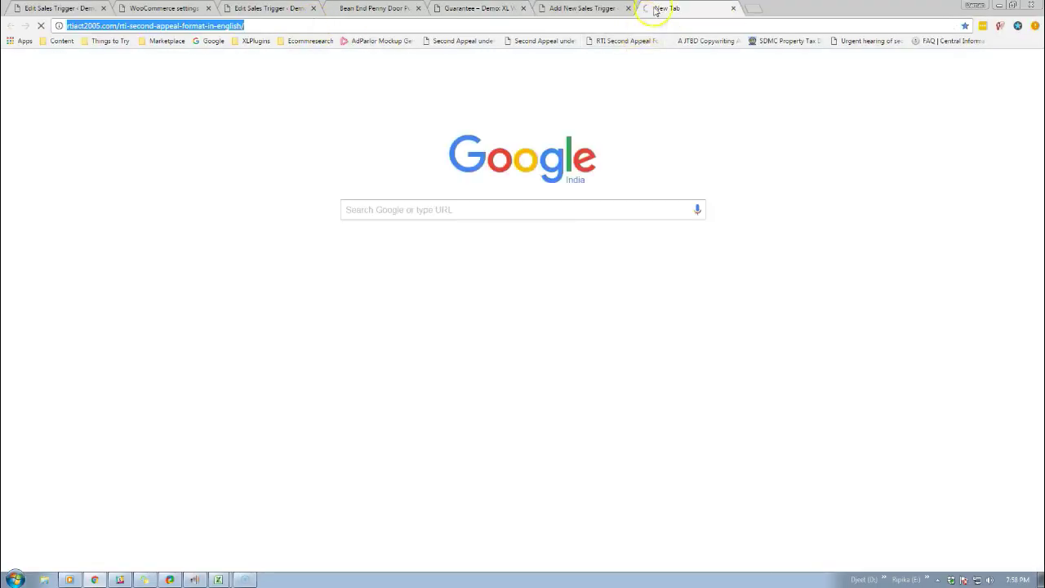
pyautogui.click(734, 8)
pyautogui.click(649, 9)
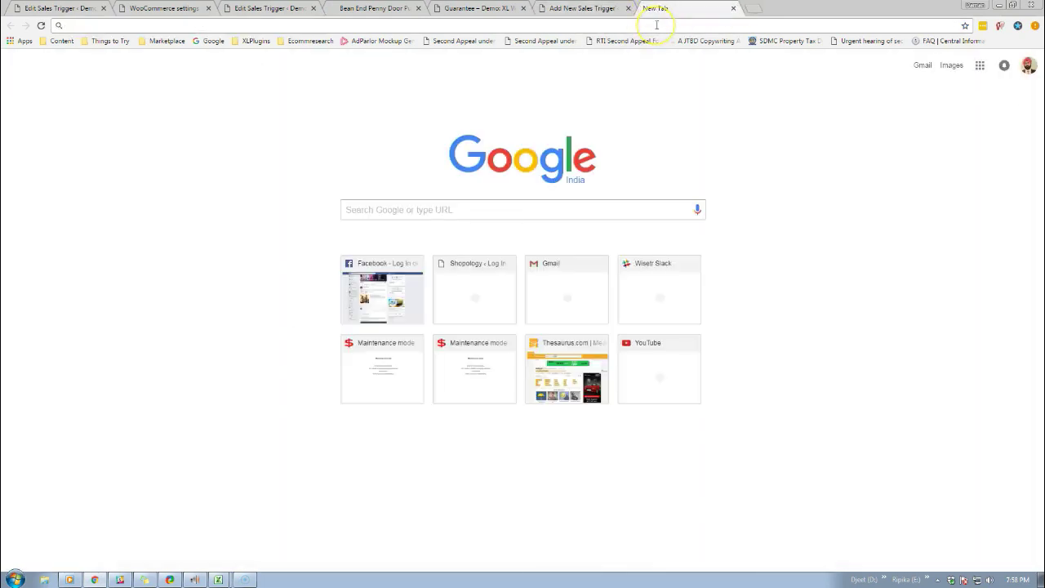
pyautogui.write('xlplugins.com')
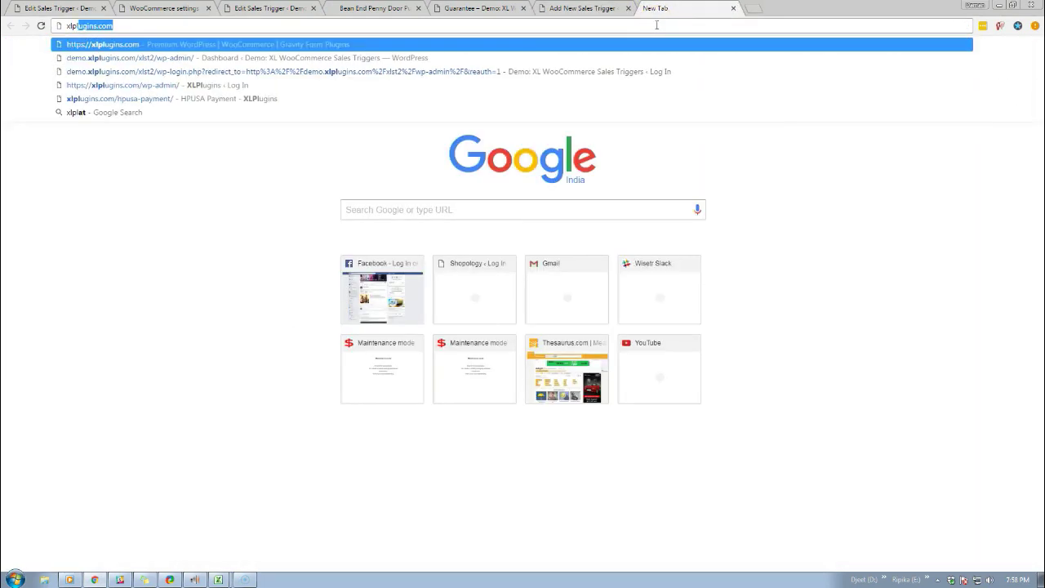
pyautogui.write('/woo')
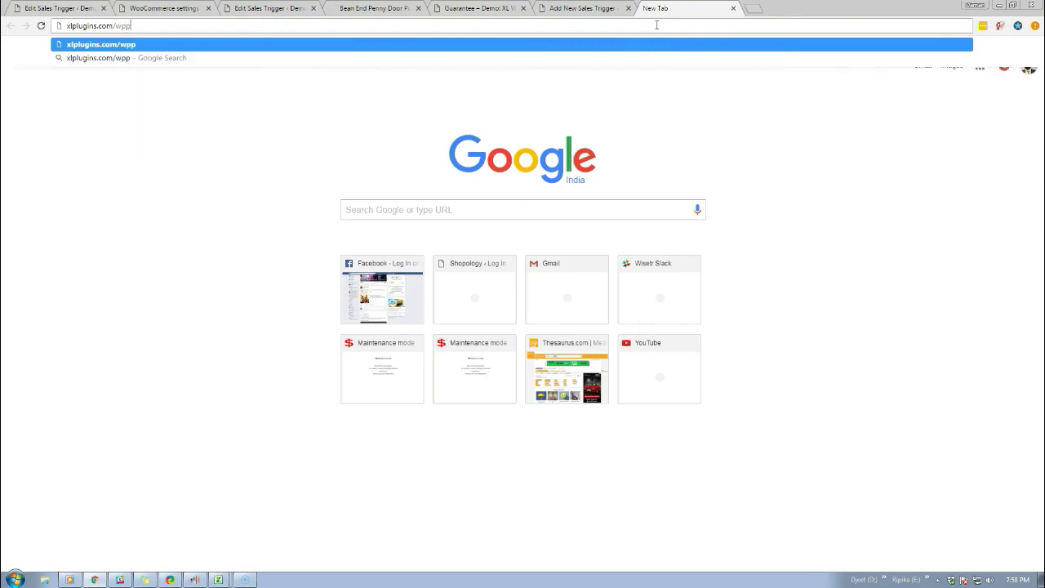
pyautogui.write('comm')
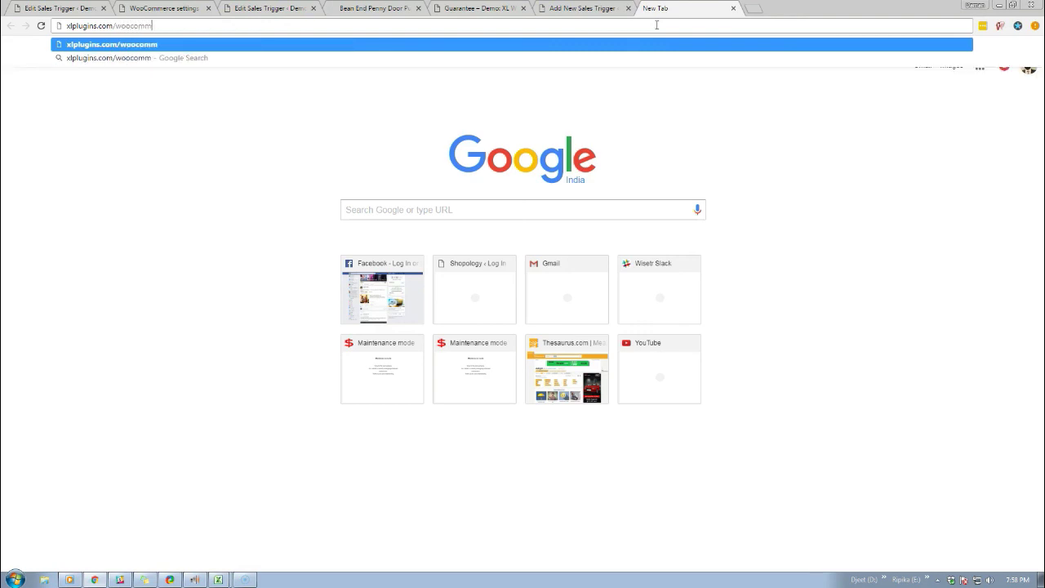
pyautogui.write('erce-sales-trigger')
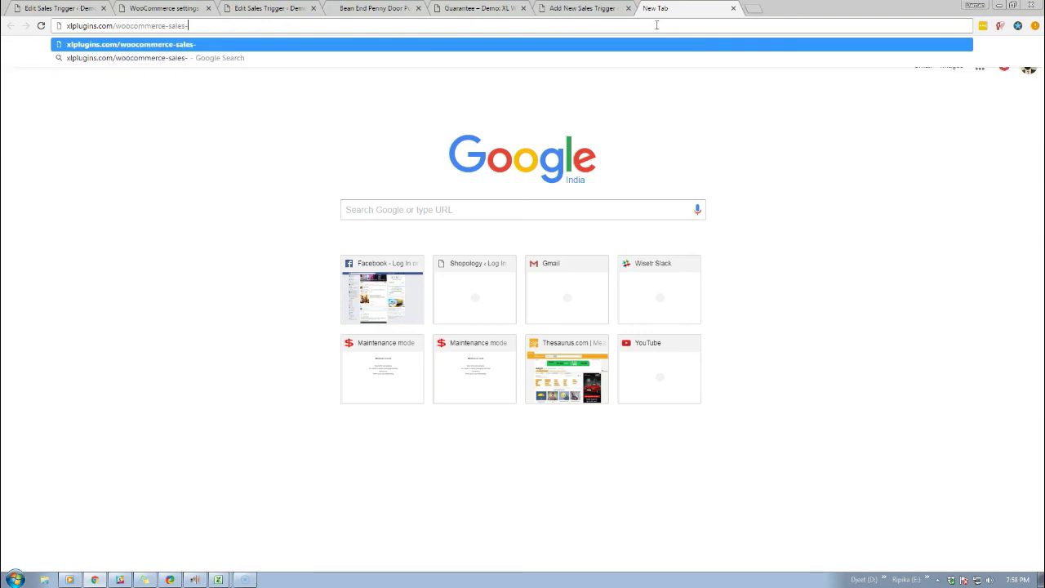
pyautogui.write('s')
pyautogui.press('Return')
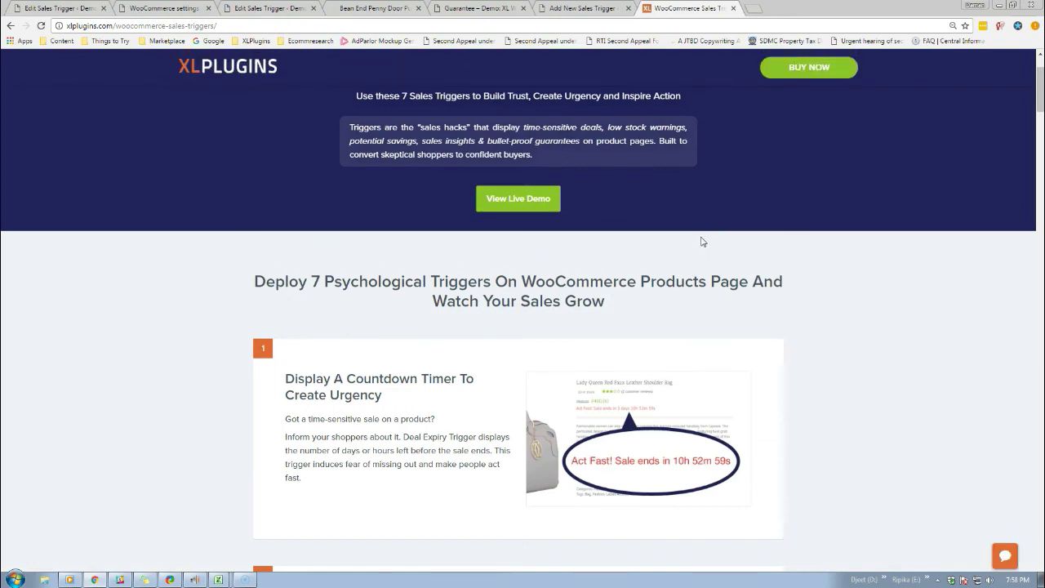
pyautogui.scroll(-1, 702, 242)
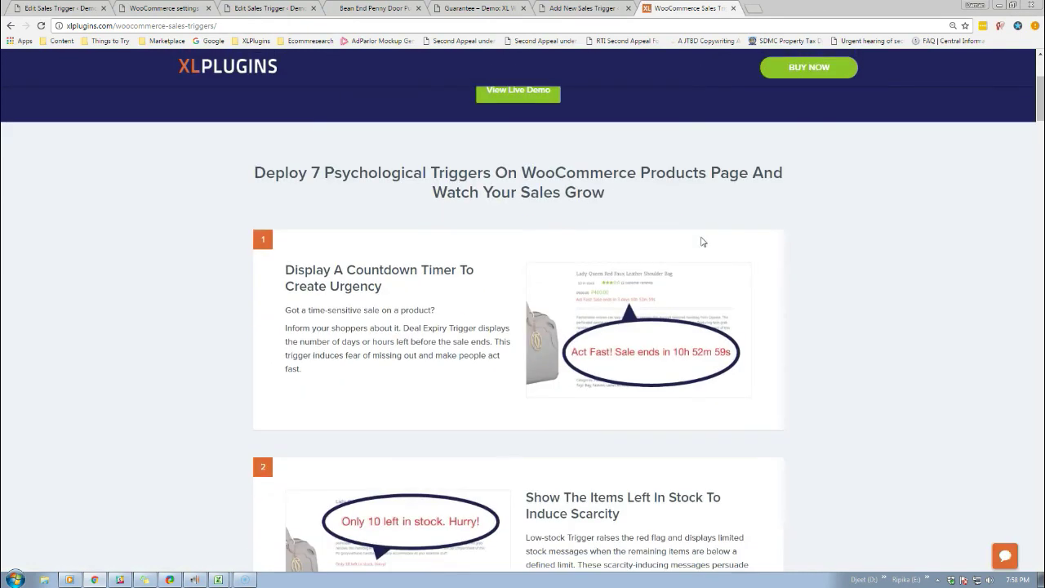
pyautogui.scroll(-3, 701, 241)
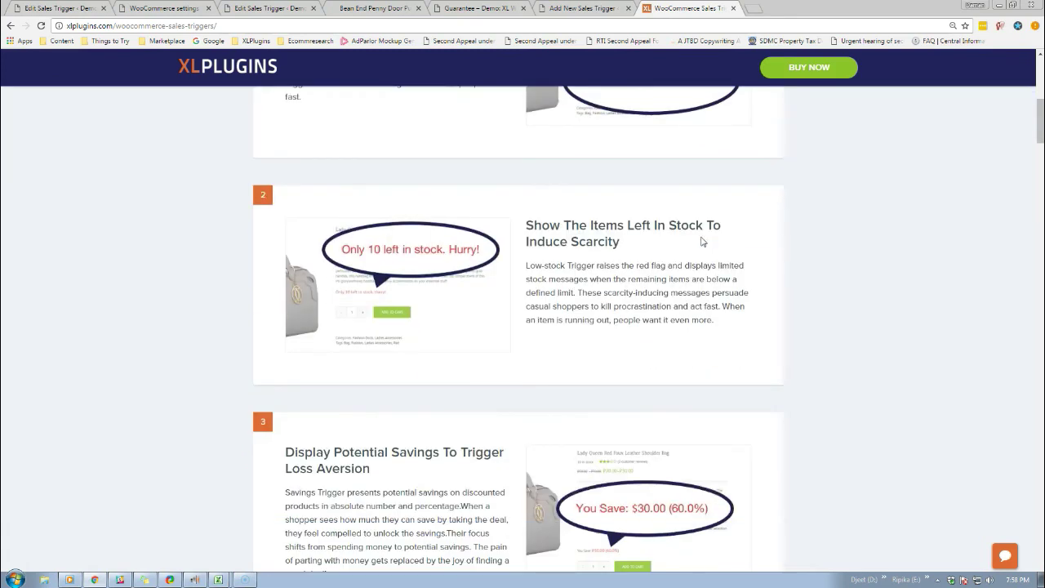
pyautogui.scroll(-4, 702, 242)
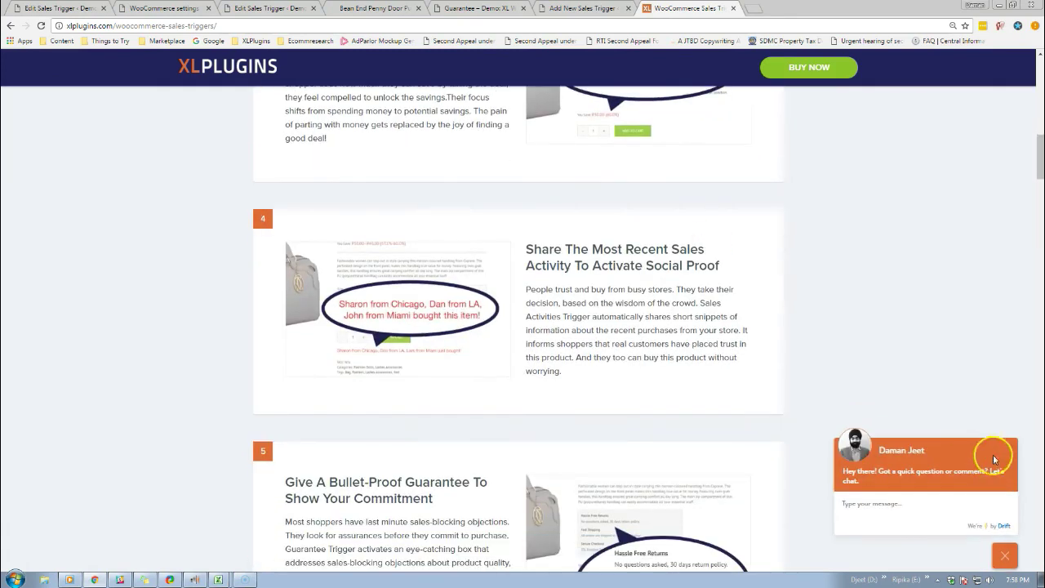
pyautogui.click(1006, 555)
pyautogui.scroll(2, 716, 322)
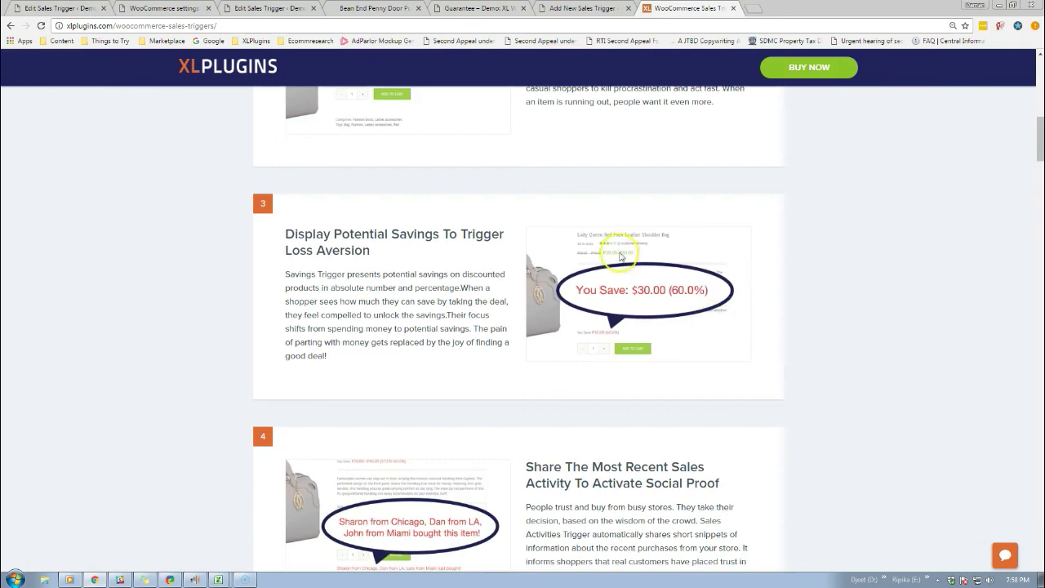
pyautogui.scroll(-6, 616, 253)
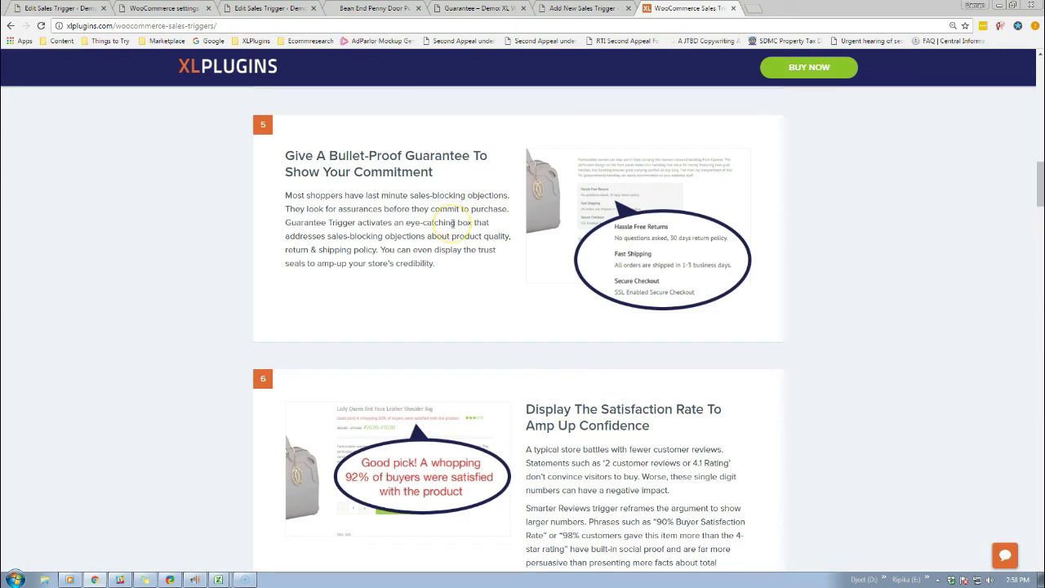
pyautogui.scroll(-3, 453, 222)
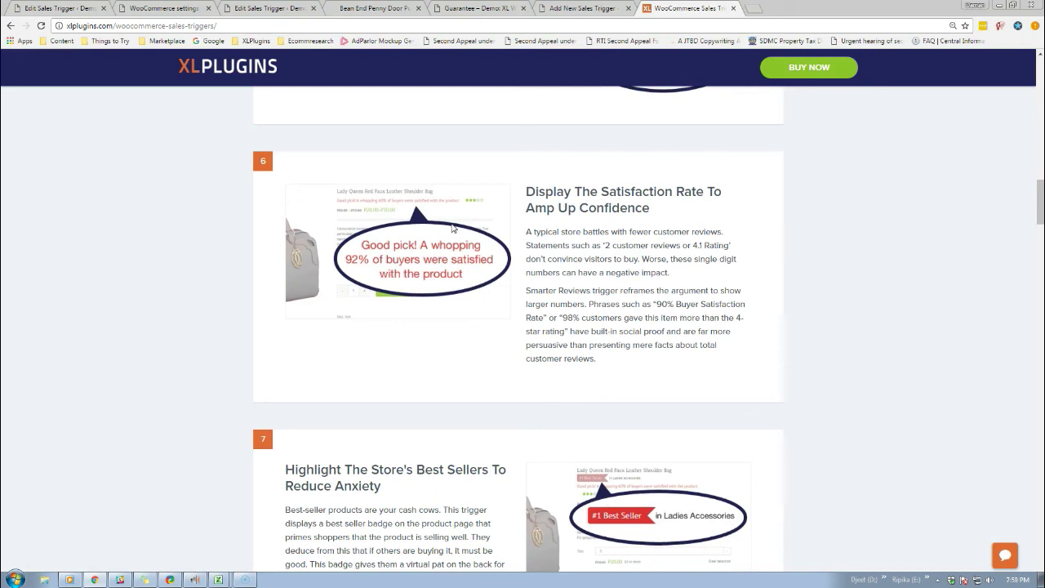
pyautogui.scroll(11, 453, 228)
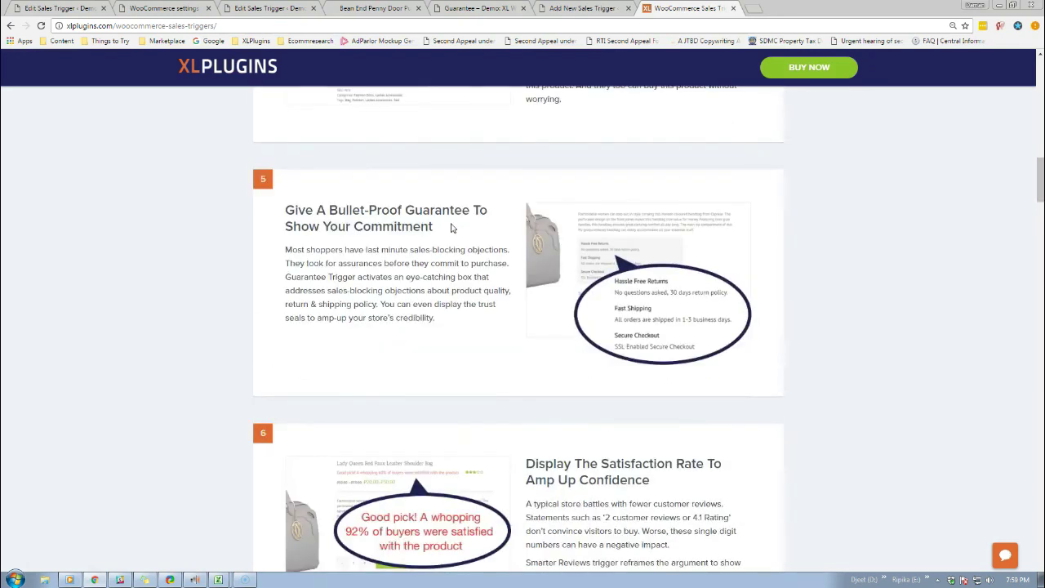
pyautogui.scroll(2, 453, 228)
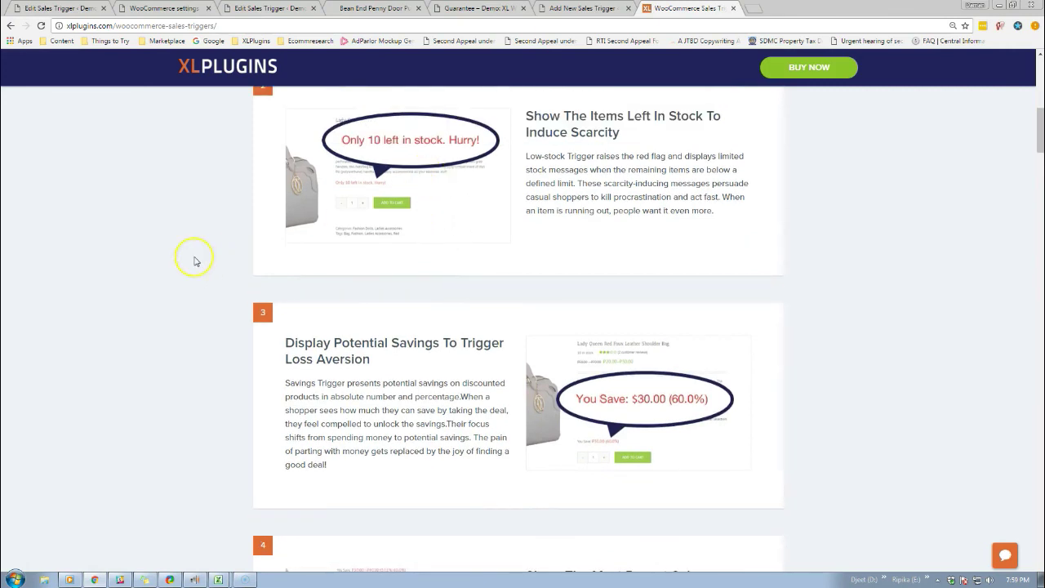
pyautogui.scroll(3, 197, 255)
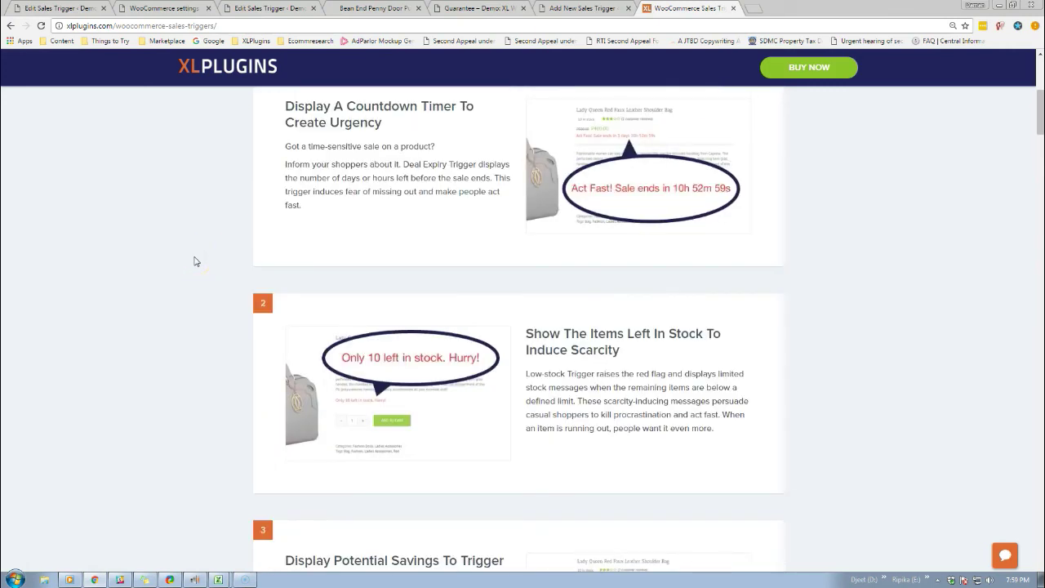